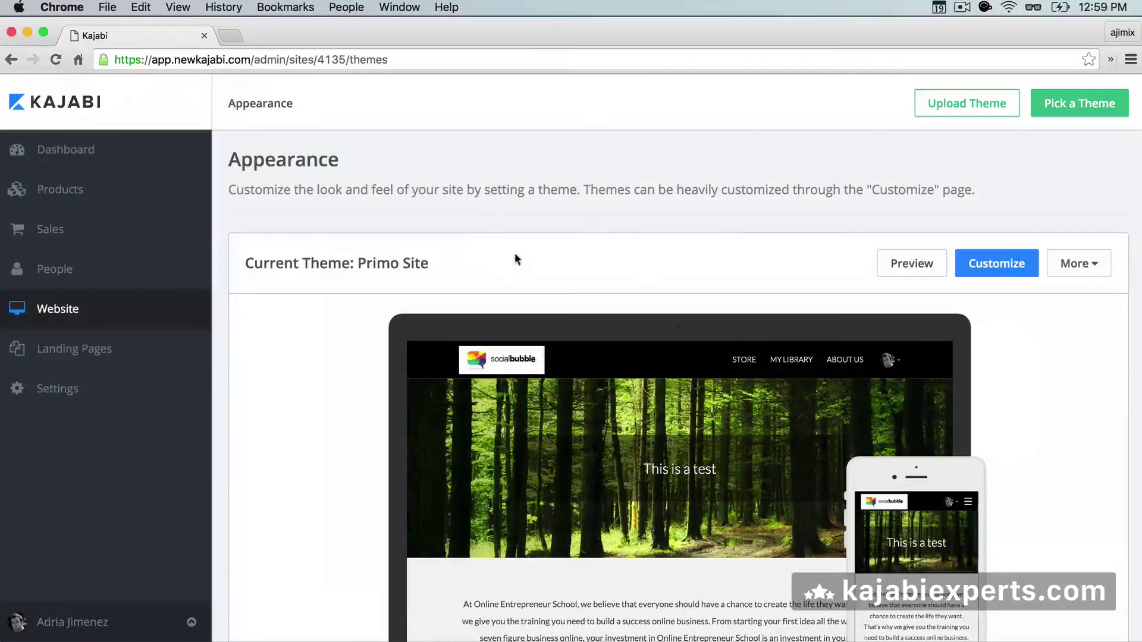
Review the current theme's header and marquee headline settings in the customizer, then return to themes.
scroll(396, 353, down, 2)
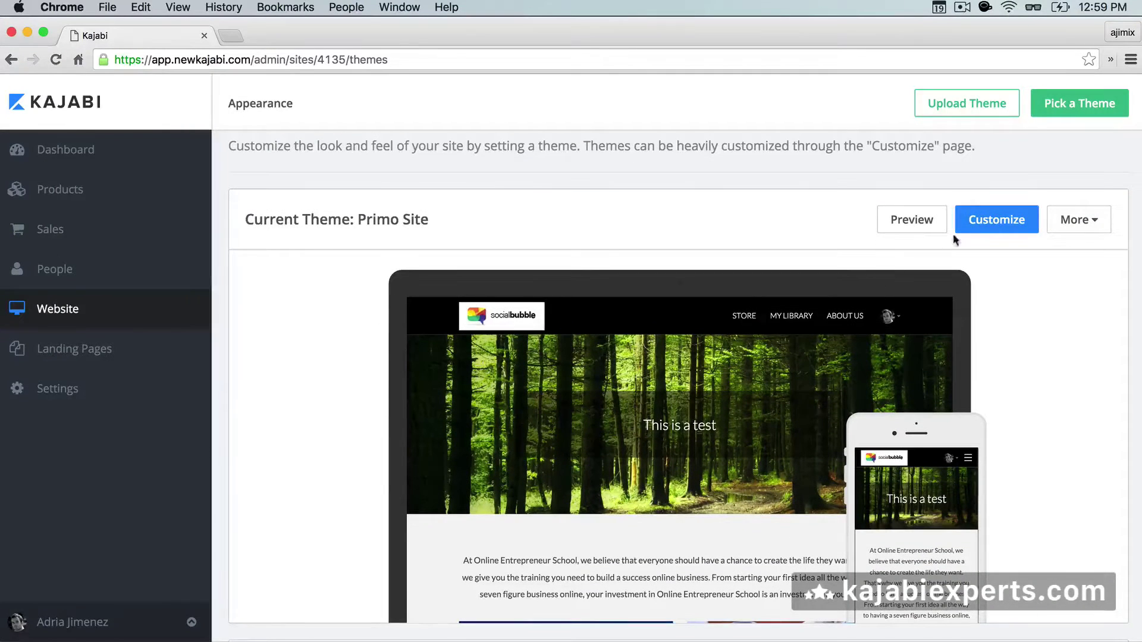
click(995, 223)
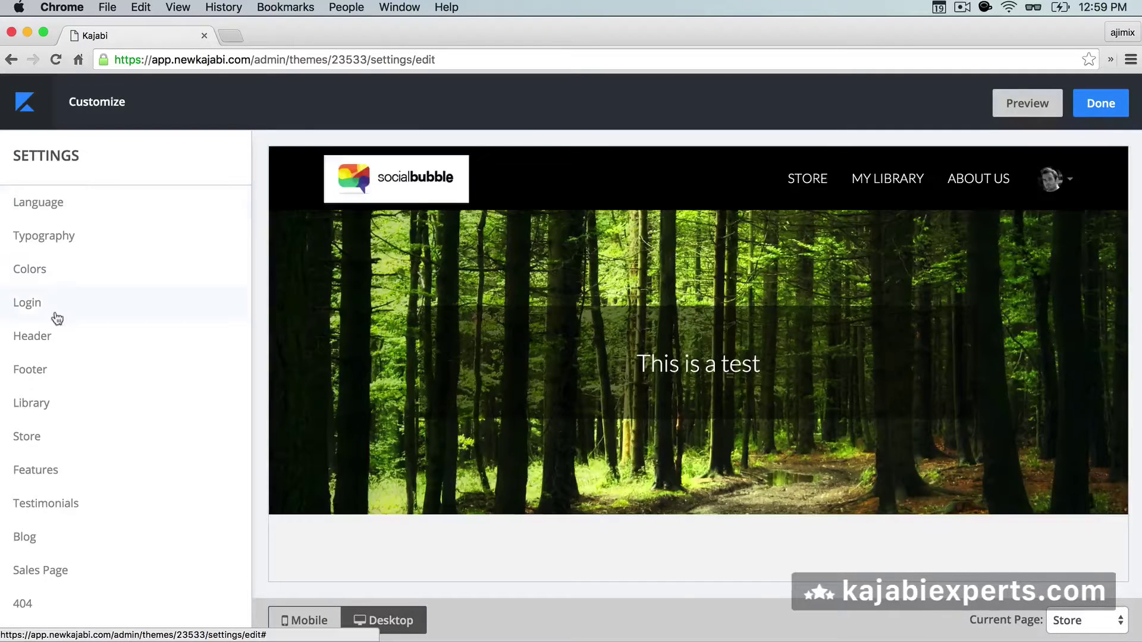
click(57, 338)
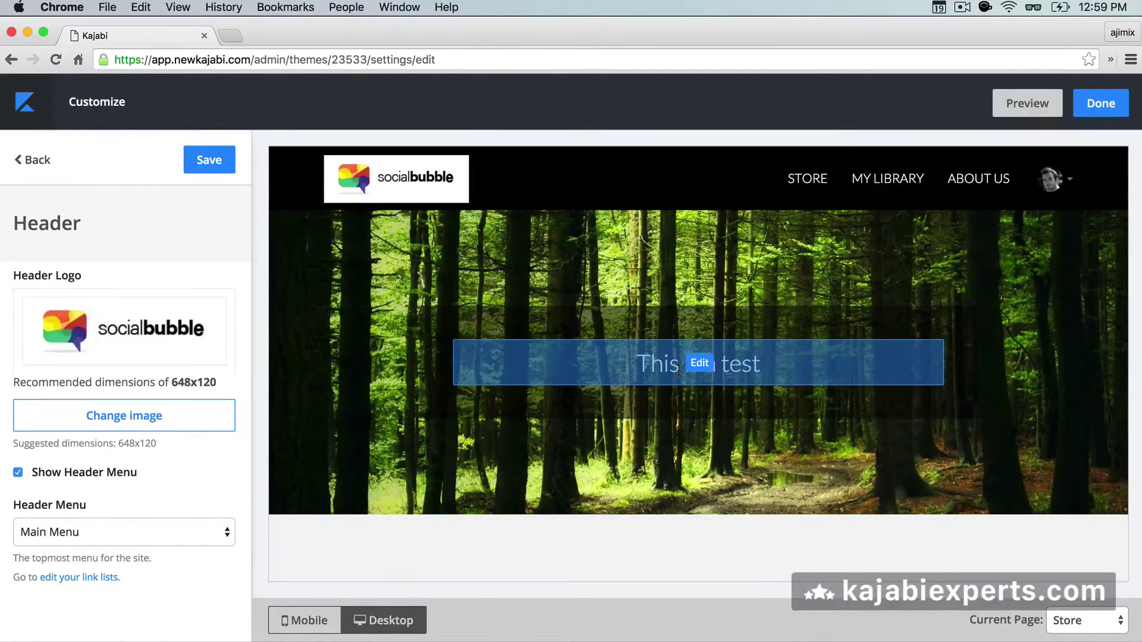
click(696, 360)
scroll(454, 426, down, 5)
scroll(477, 276, up, 3)
scroll(452, 333, down, 5)
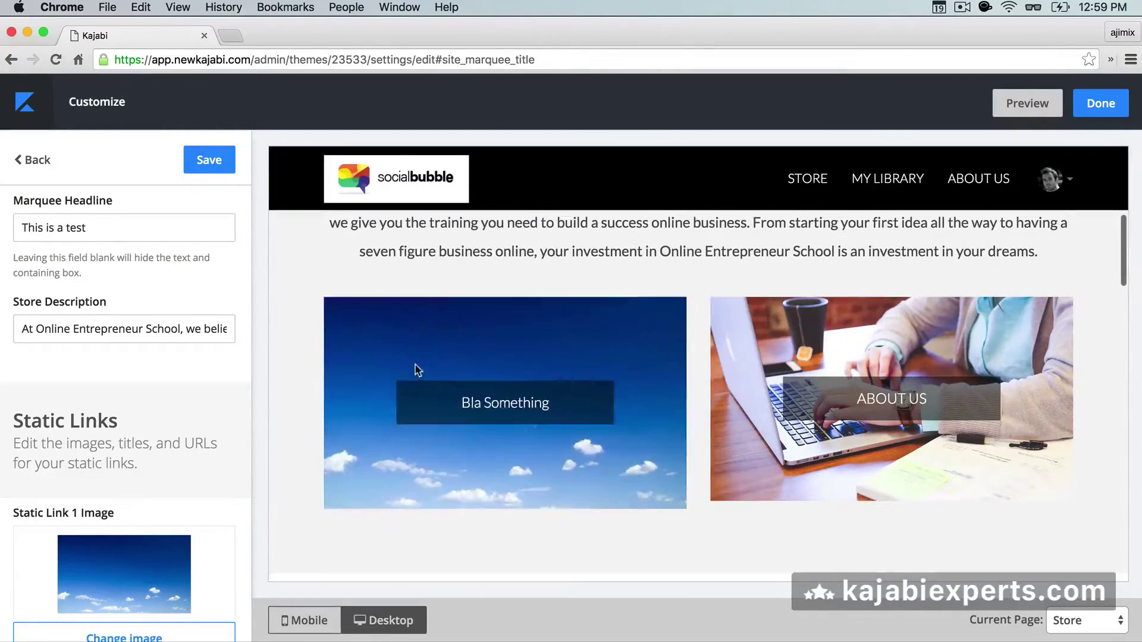
scroll(438, 458, up, 5)
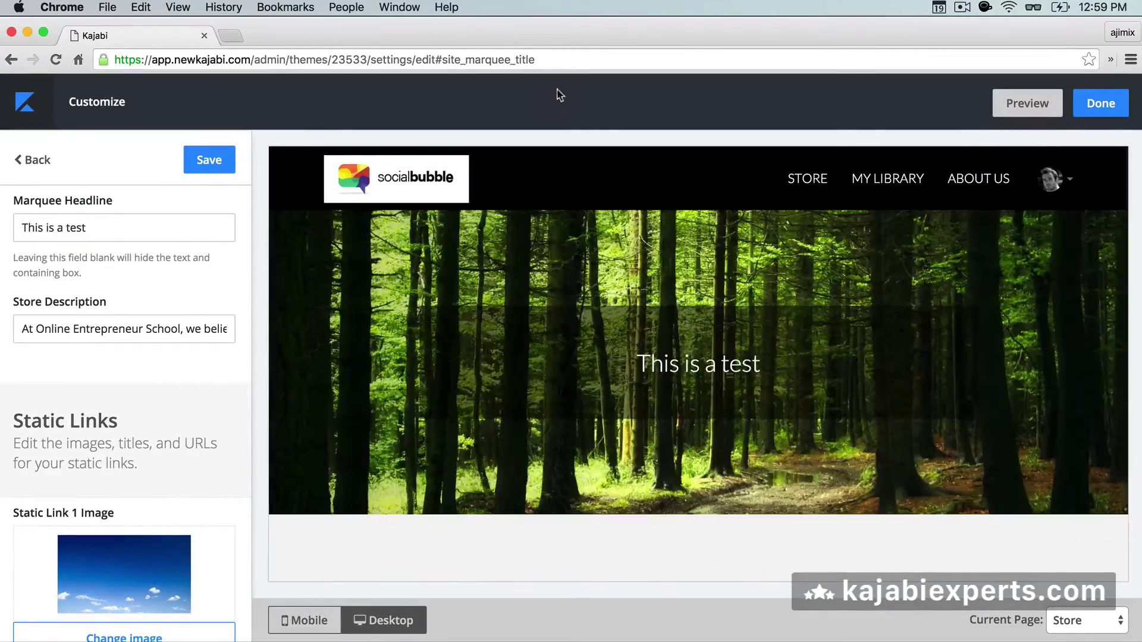
click(1101, 110)
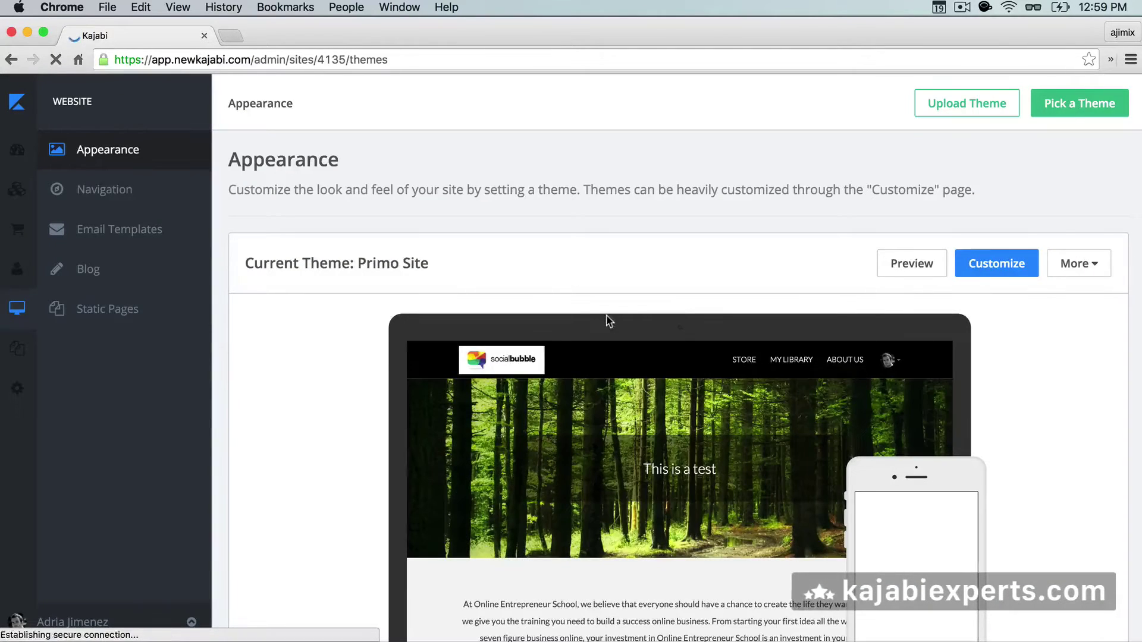
Rename the Primo Site theme to 'Test Theme' and save.
scroll(612, 319, down, 4)
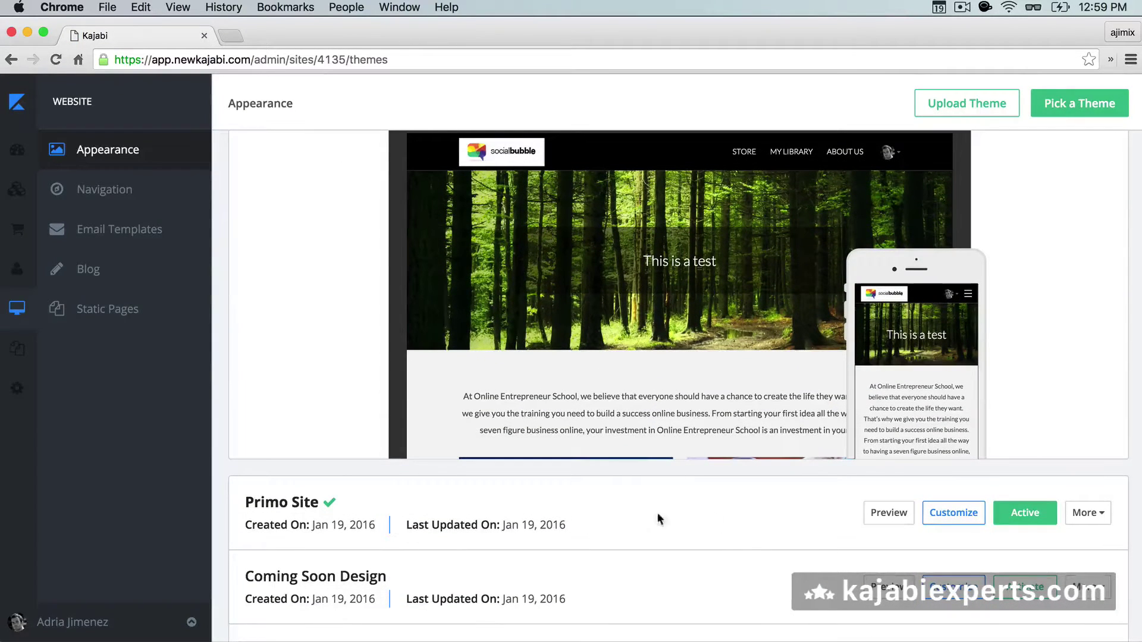
click(1087, 515)
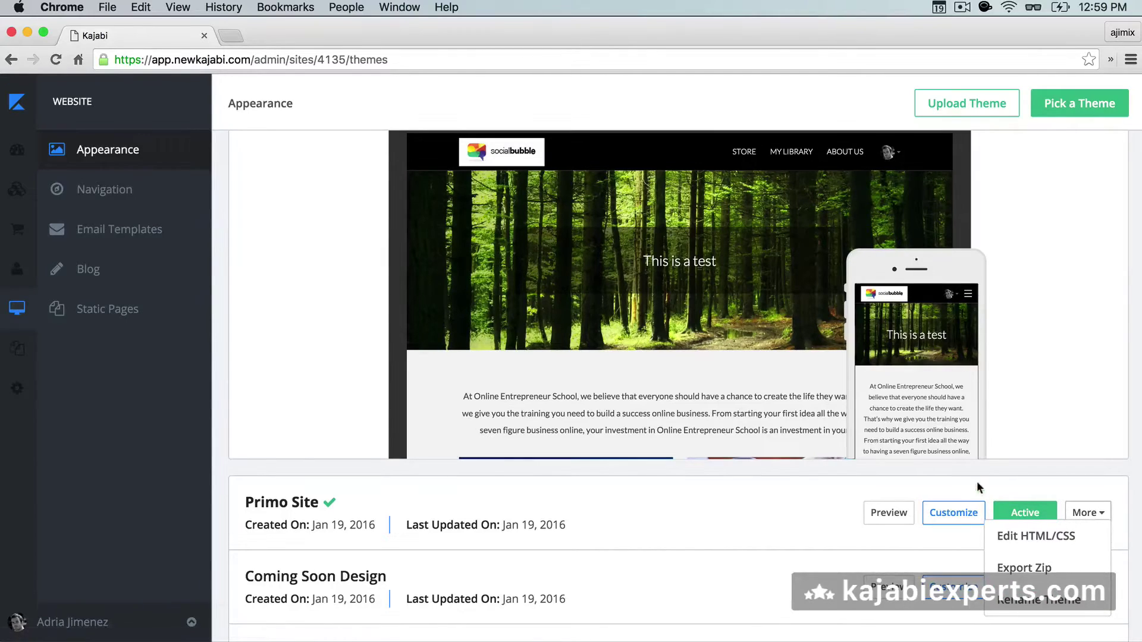
click(1021, 600)
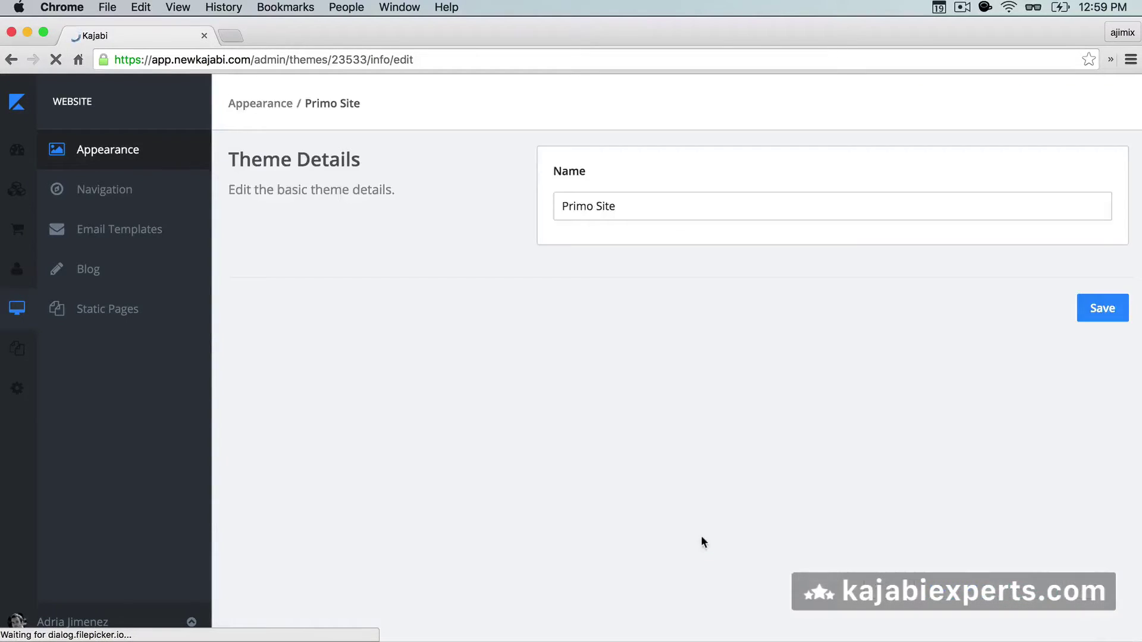
triple_click(631, 207)
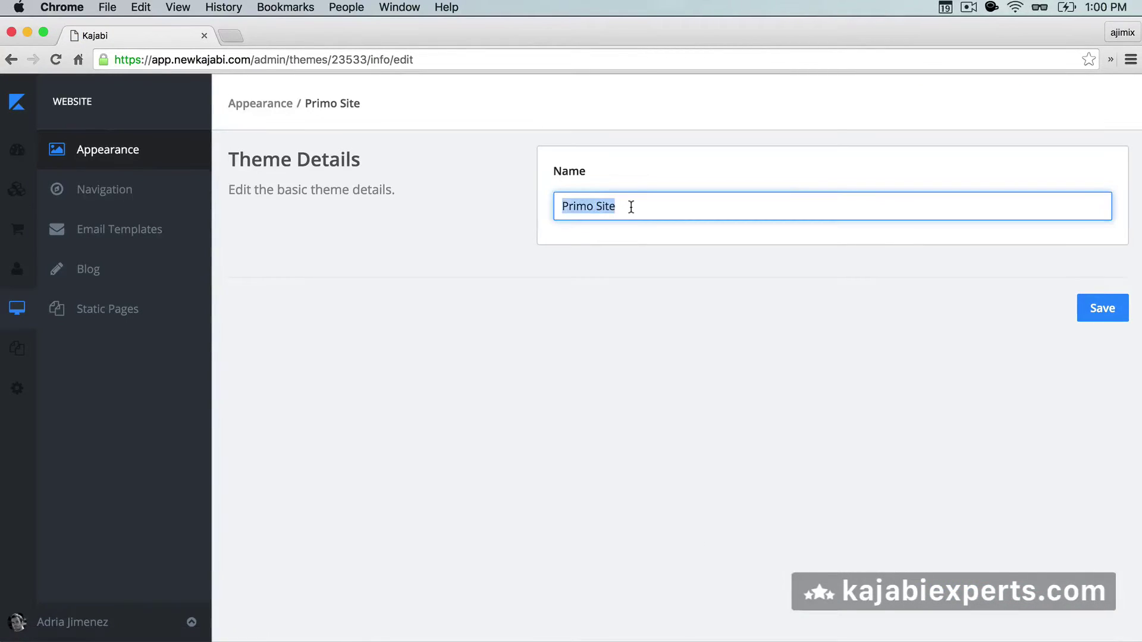
text(Test Theme)
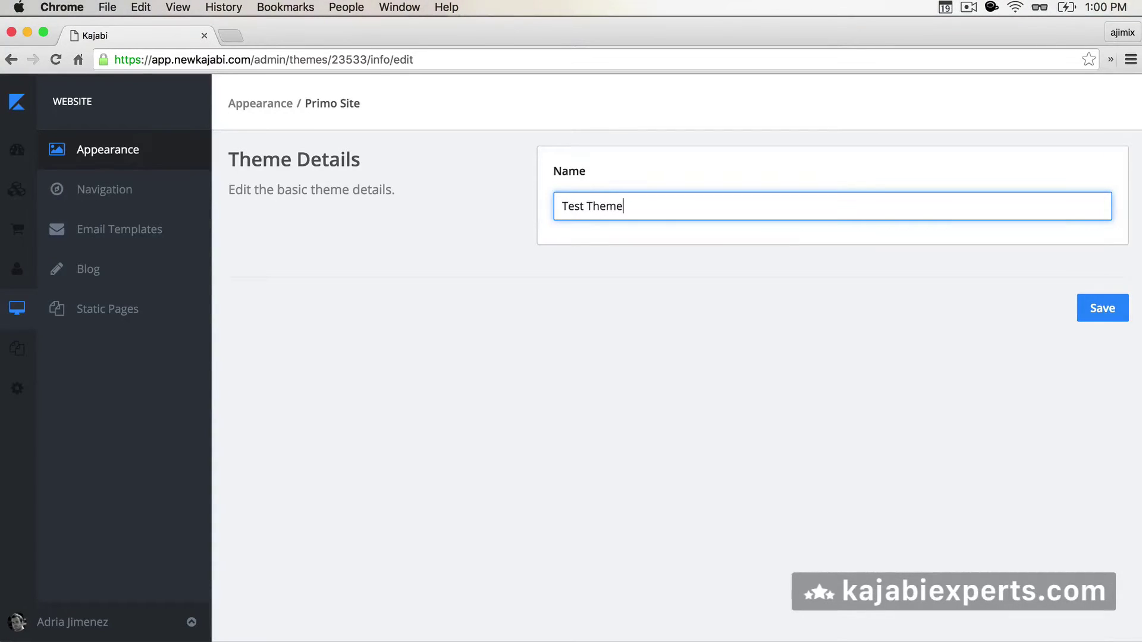
click(1100, 309)
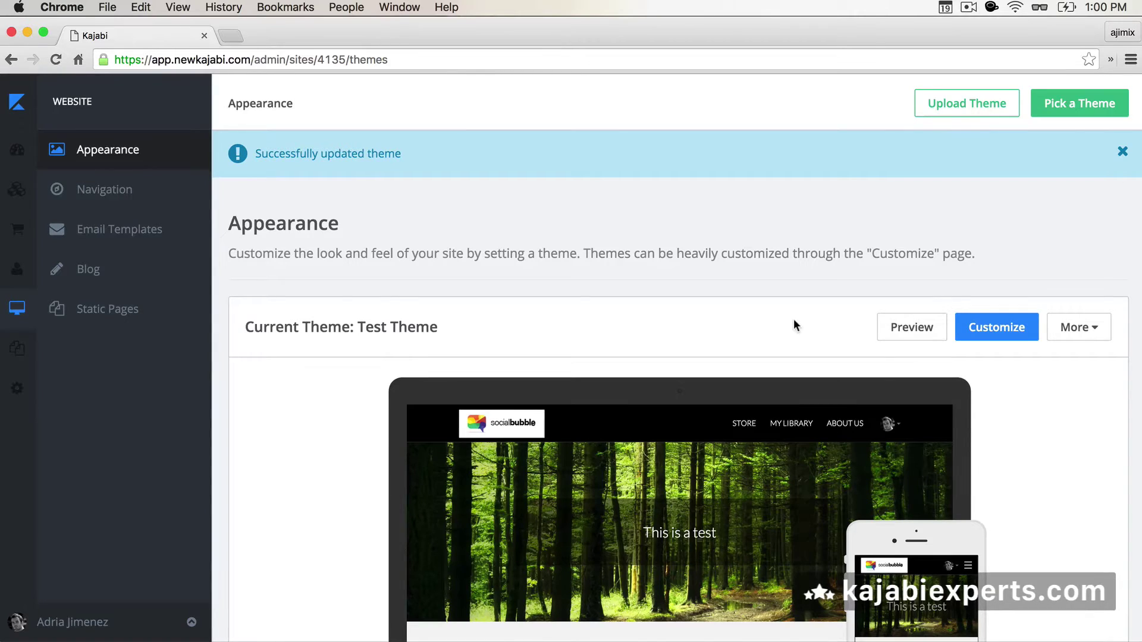
scroll(794, 326, down, 3)
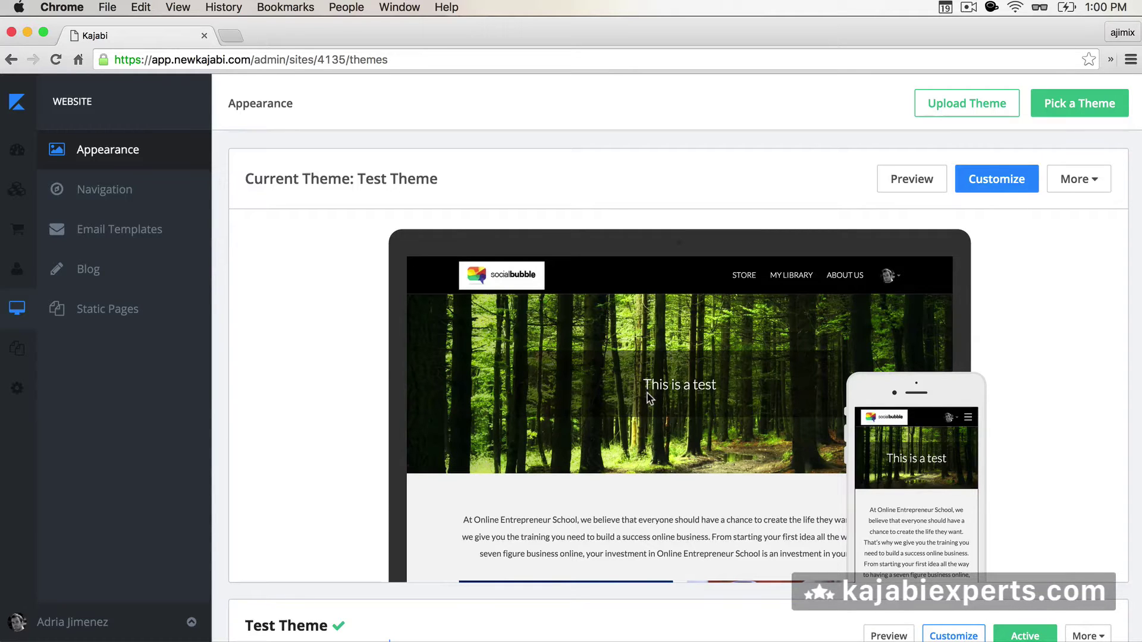
scroll(649, 398, down, 3)
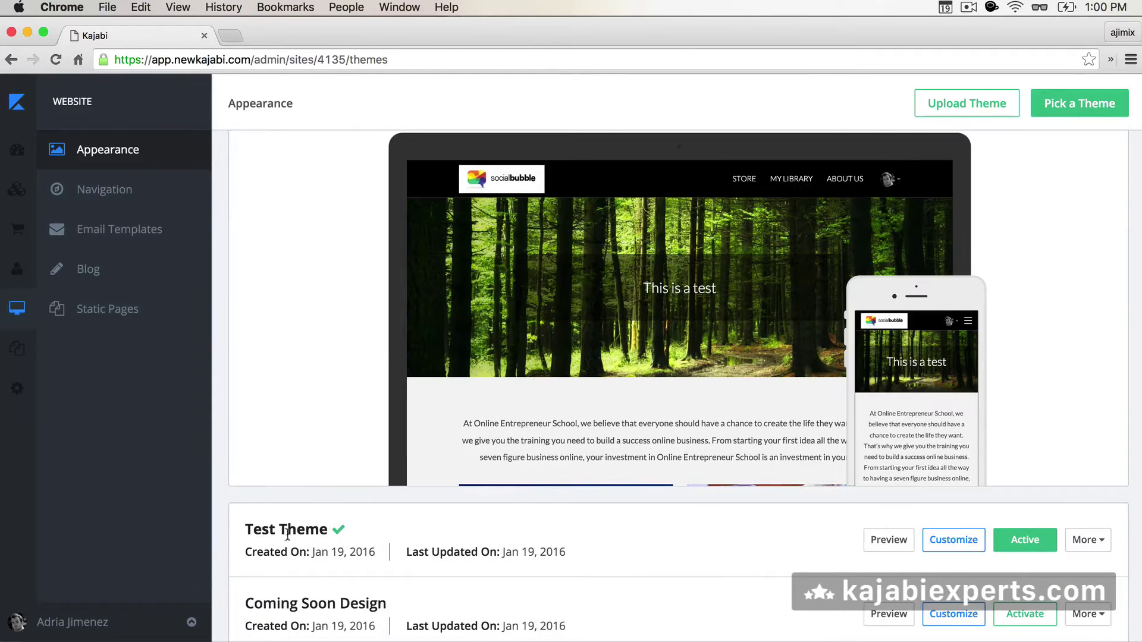
Choose Export Zip from Test Theme's More menu so the export is emailed.
click(1086, 546)
scroll(1086, 546, down, 3)
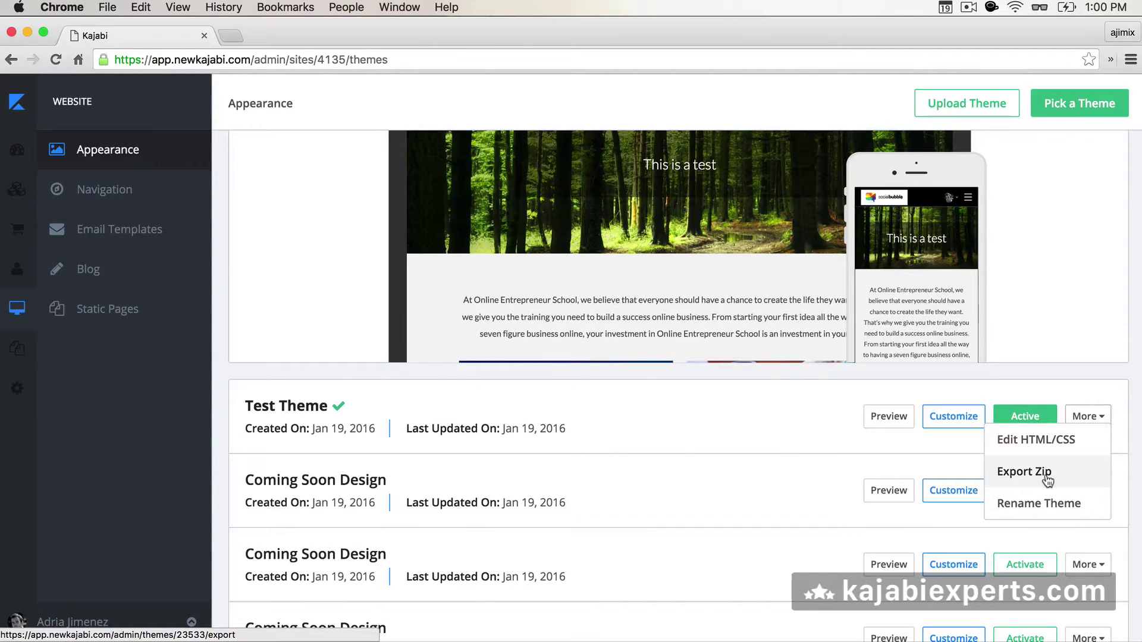
click(1024, 471)
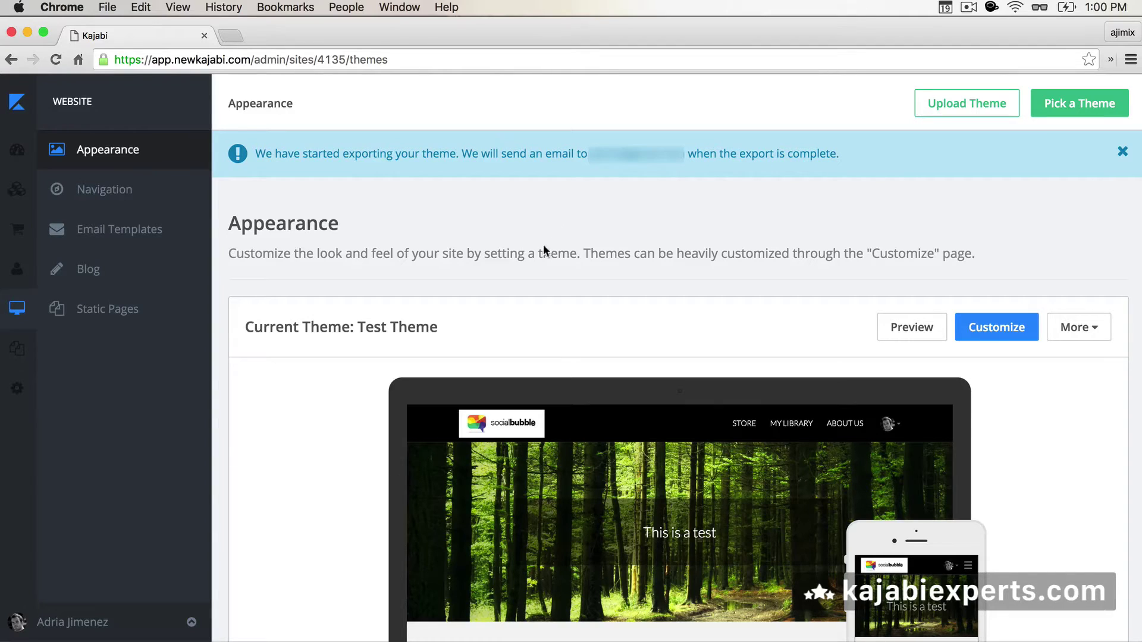
scroll(544, 245, down, 3)
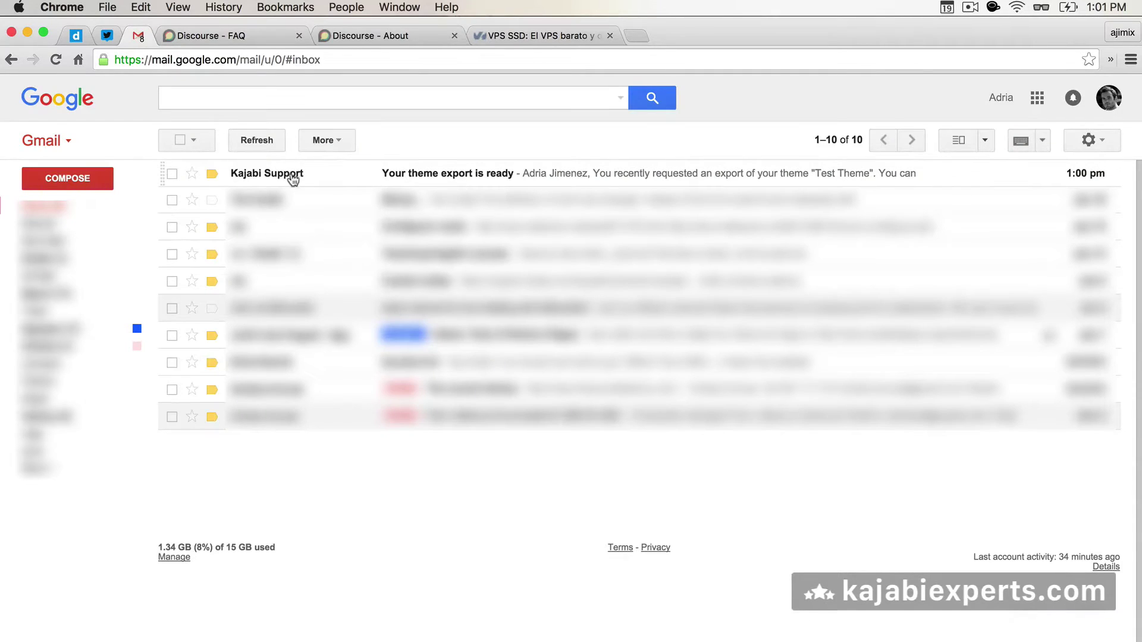
Download the Test Theme zip from Kajabi's 'Your theme export is ready' email and check Downloads.
click(292, 175)
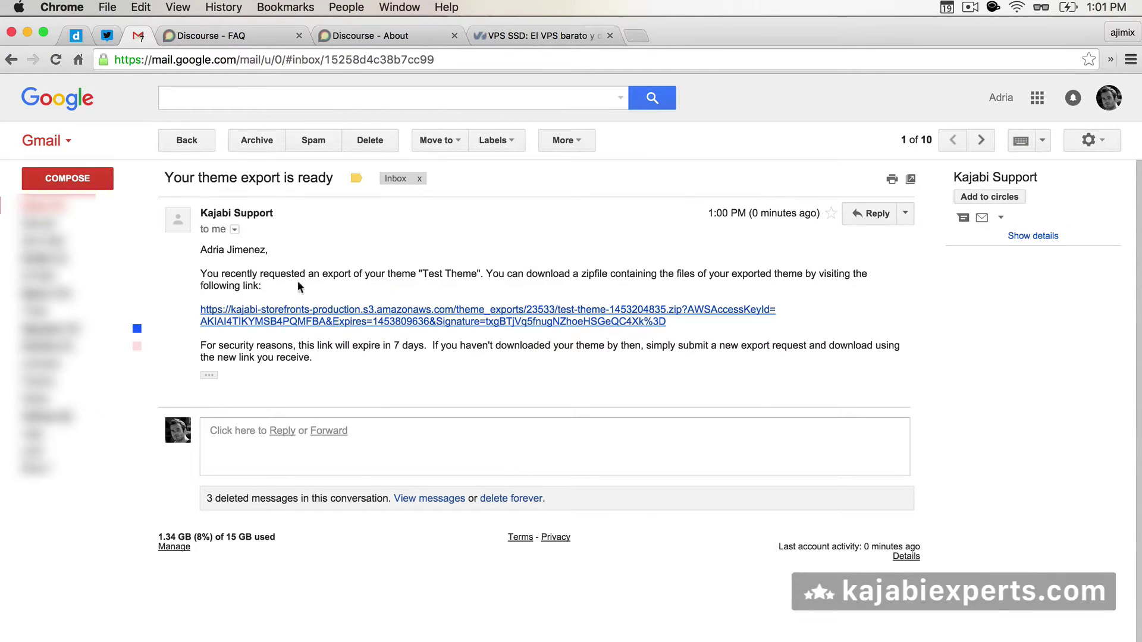
click(310, 319)
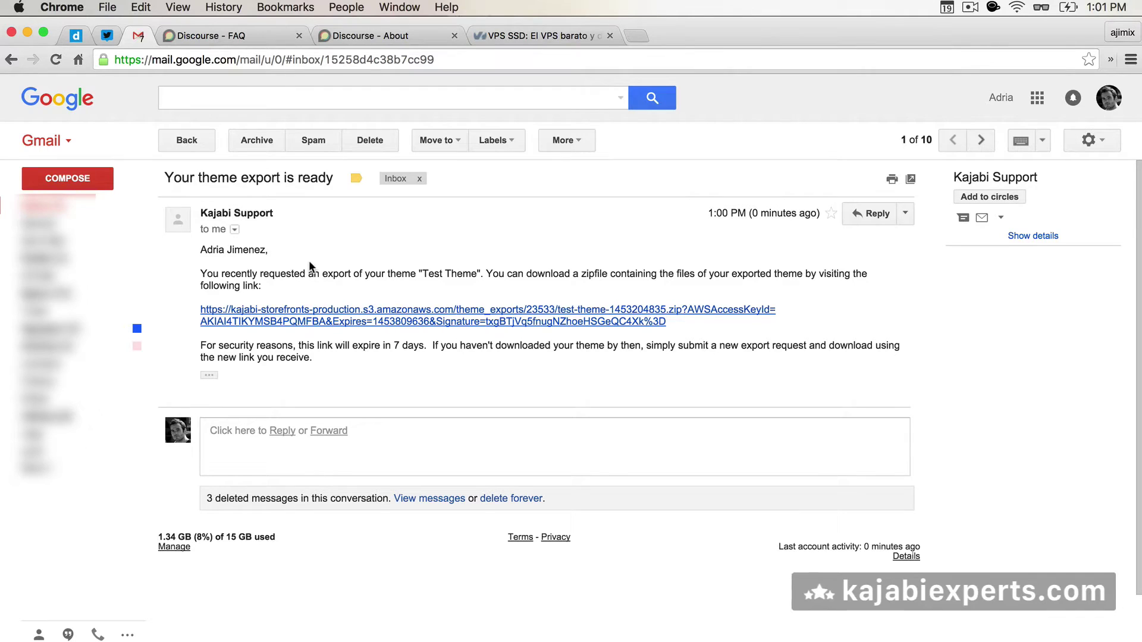
click(718, 638)
click(714, 612)
click(593, 476)
key(super+w)
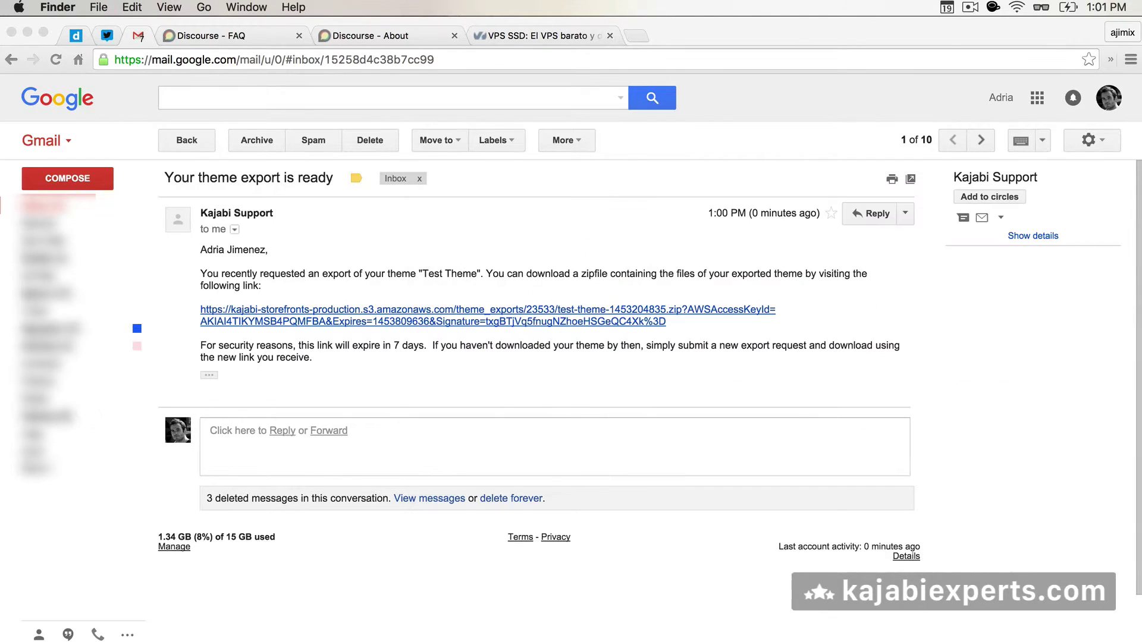
Open the extracted Test Theme folder from Downloads in Path Finder, then return to Kajabi's Appearance page.
click(433, 638)
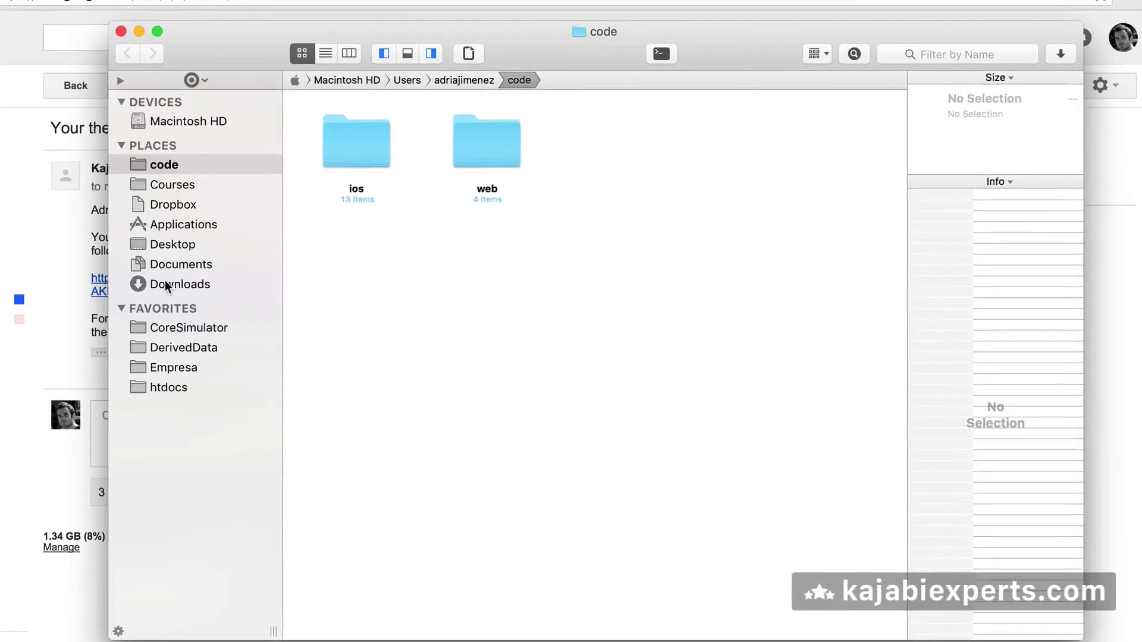
click(165, 282)
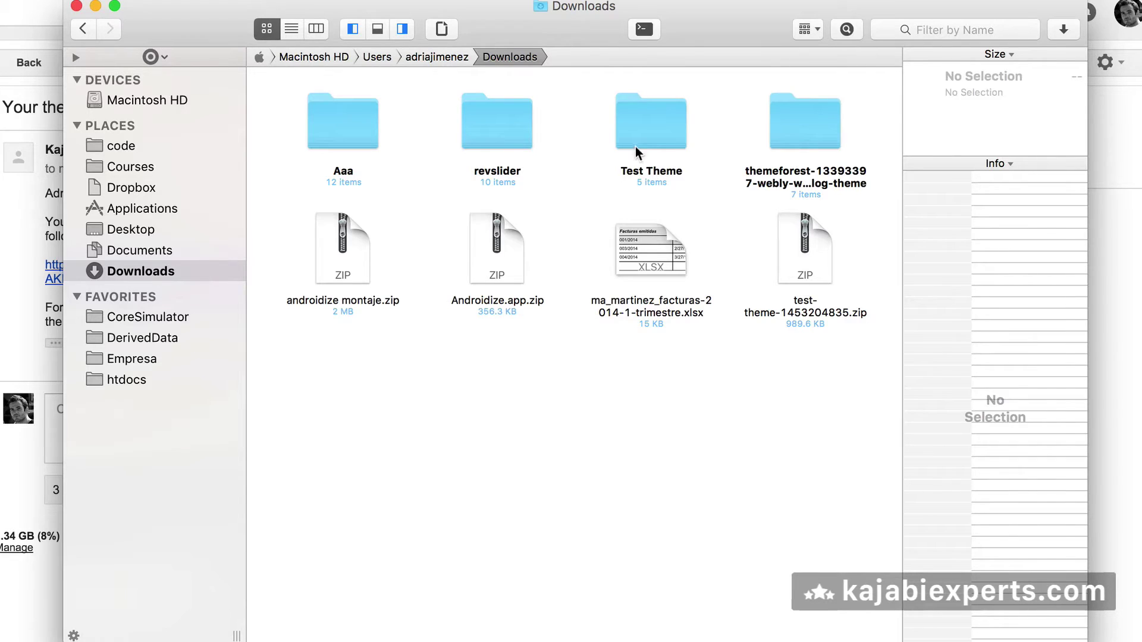
double_click(652, 131)
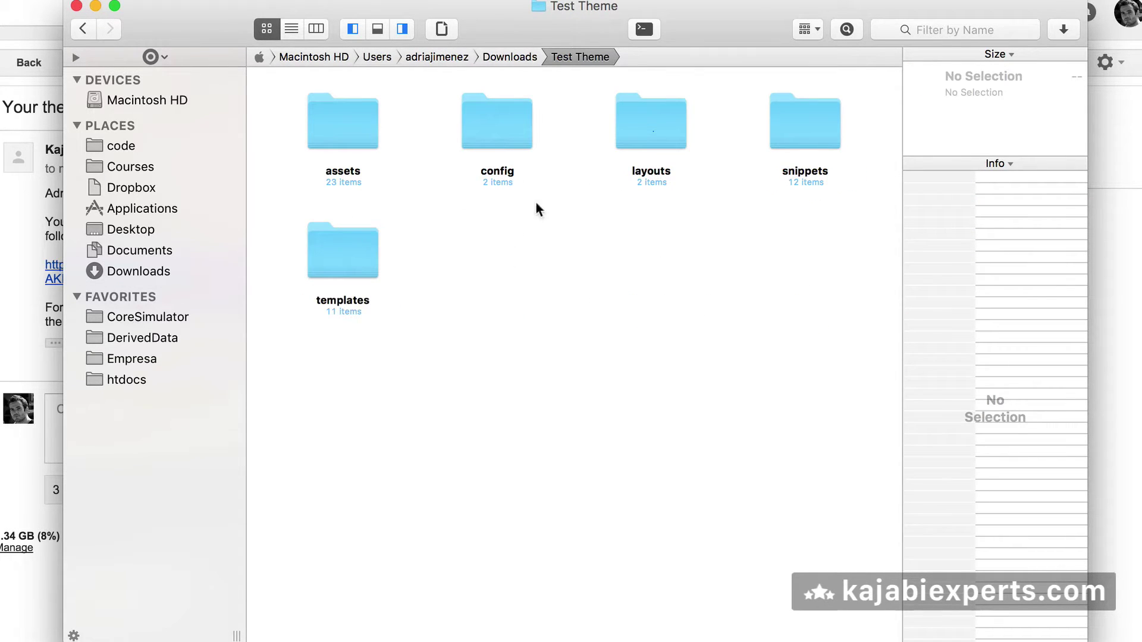
key(super+w)
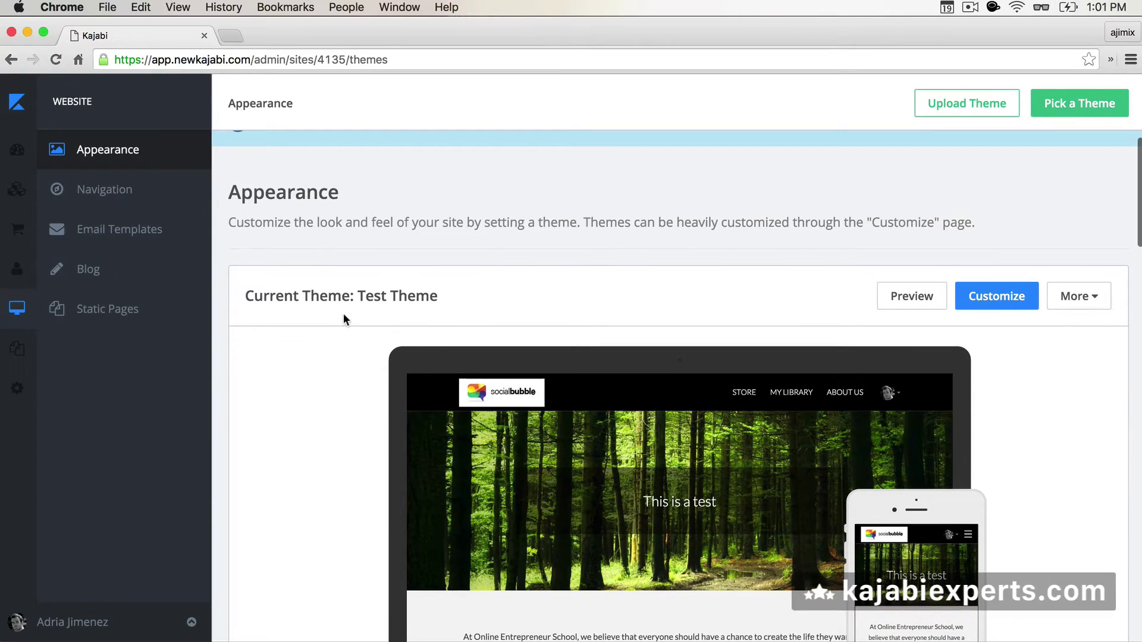
key(super+Tab)
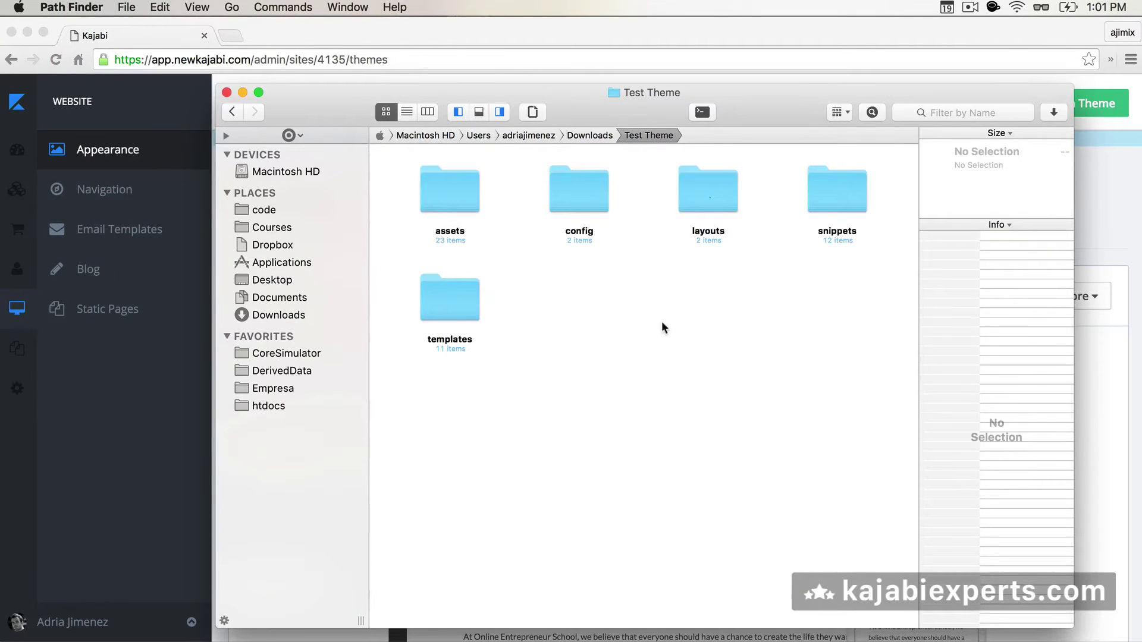
key(super+Tab)
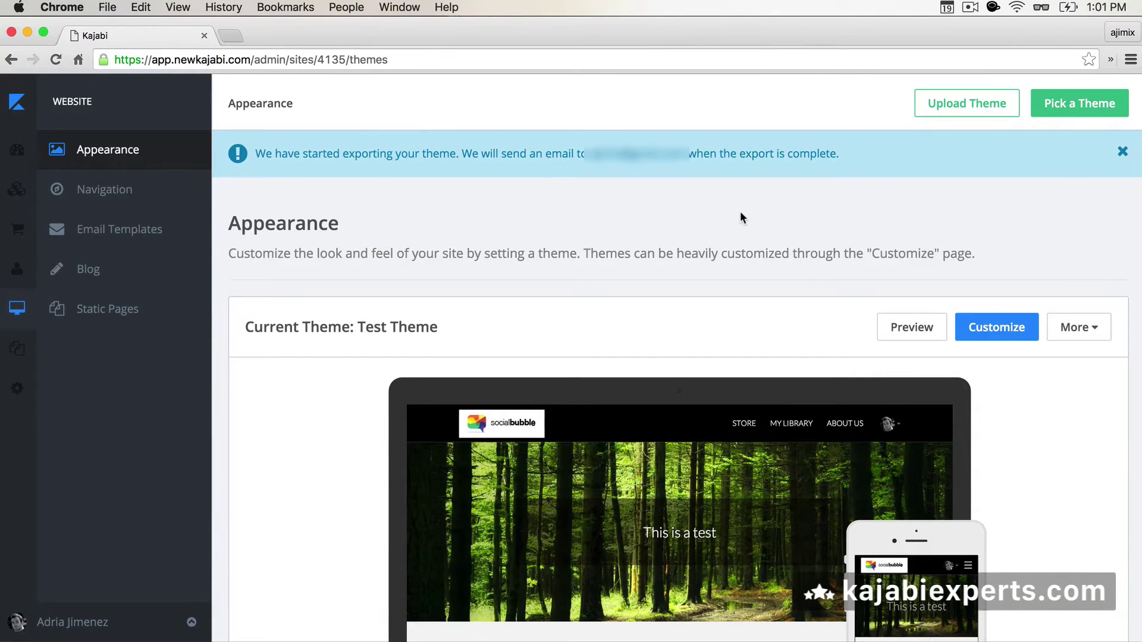
Install the stock Primo theme from the Pick a Theme gallery.
click(1060, 107)
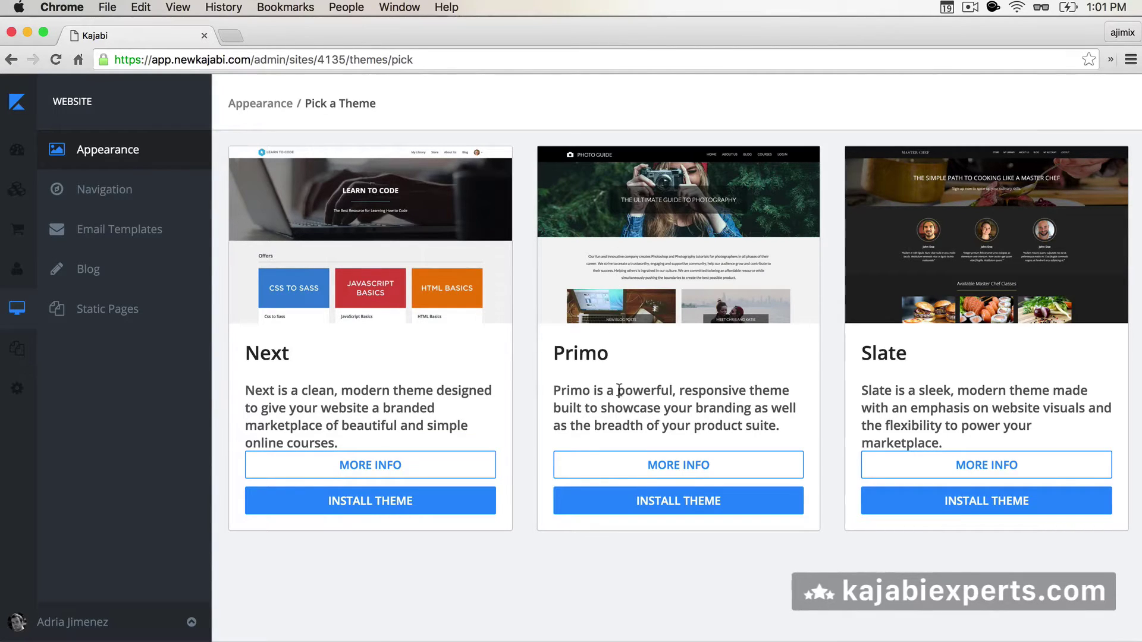
click(644, 507)
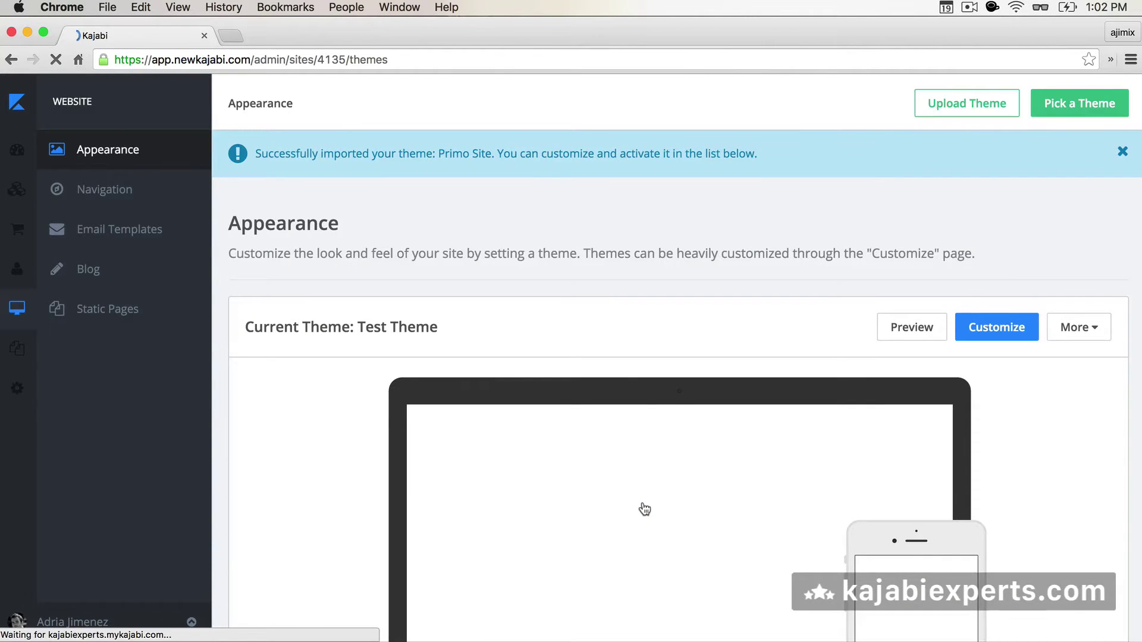
Choose Export Zip from the Primo Site theme's More menu.
scroll(624, 363, down, 5)
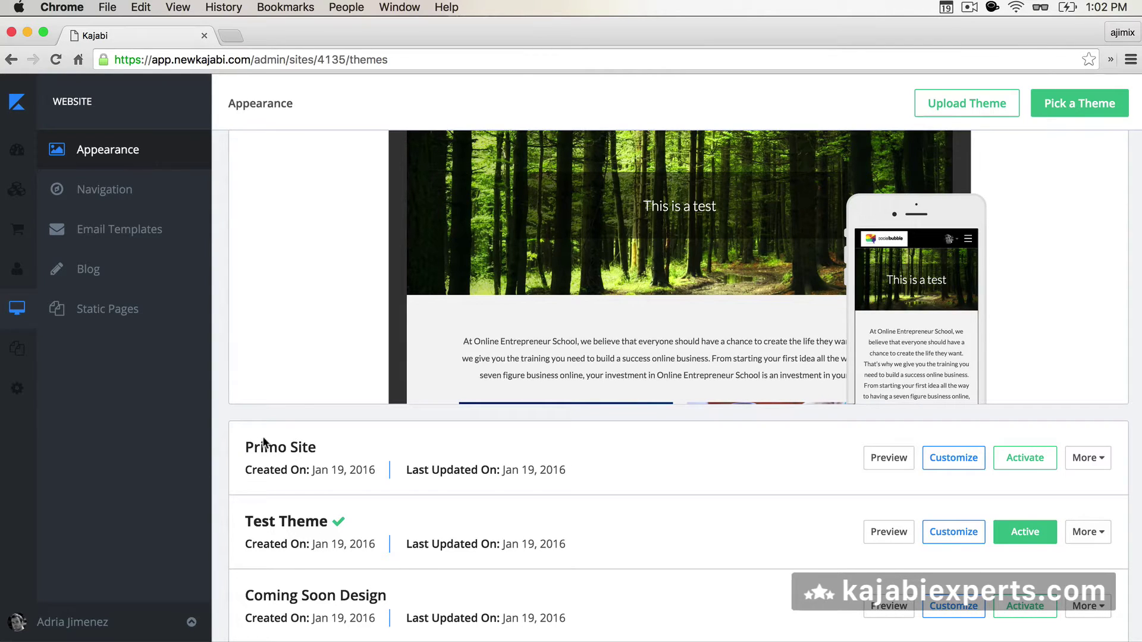
scroll(324, 452, up, 1)
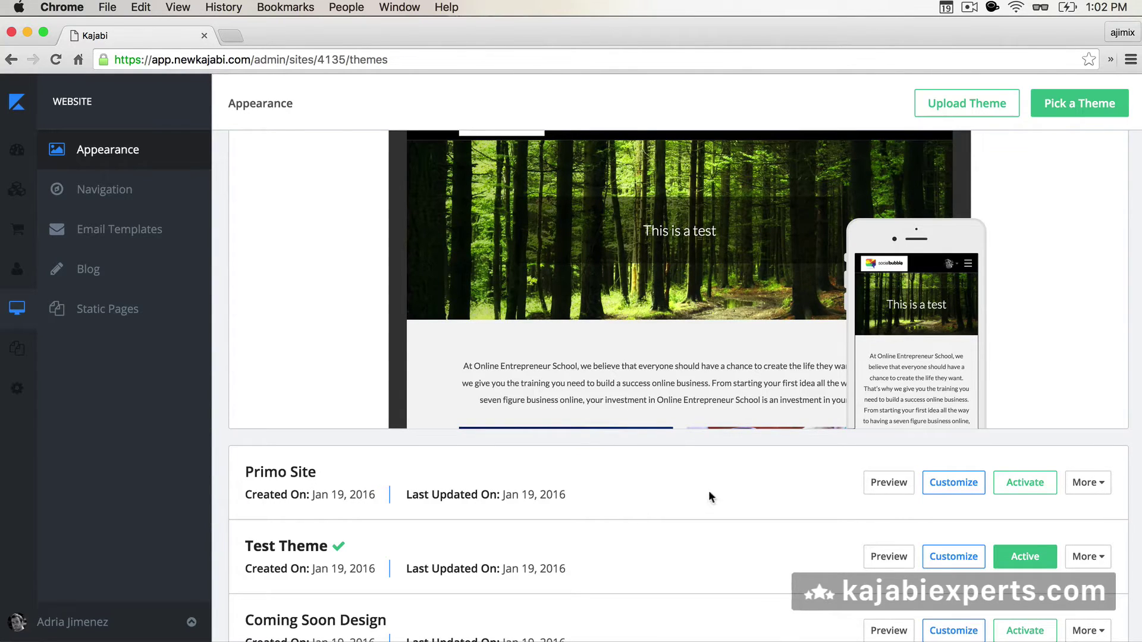
click(1088, 482)
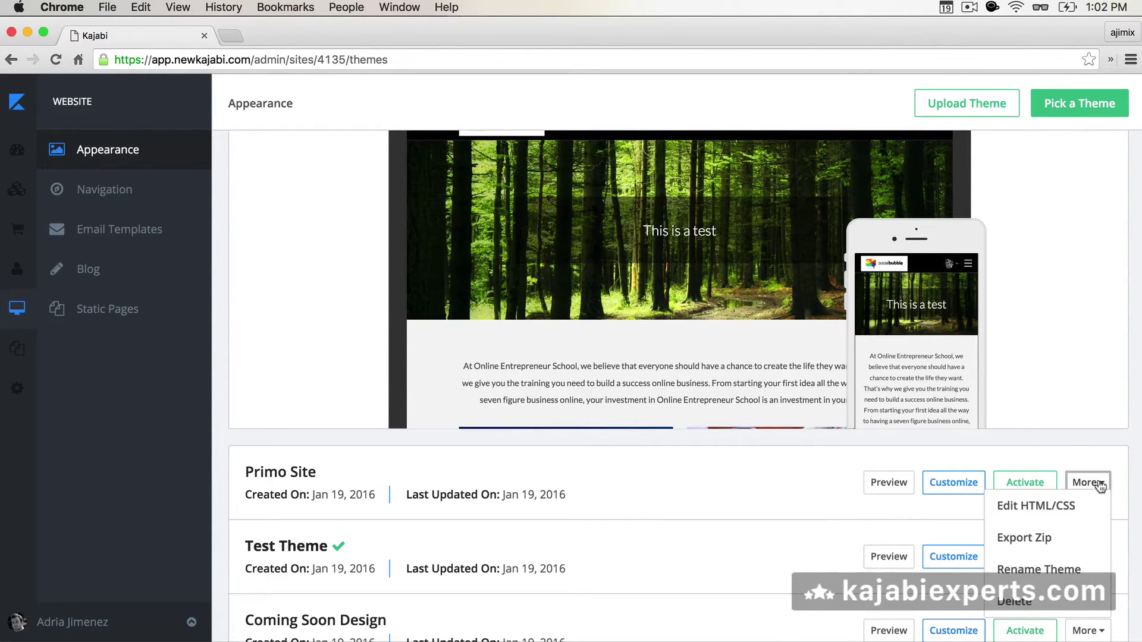
click(1027, 541)
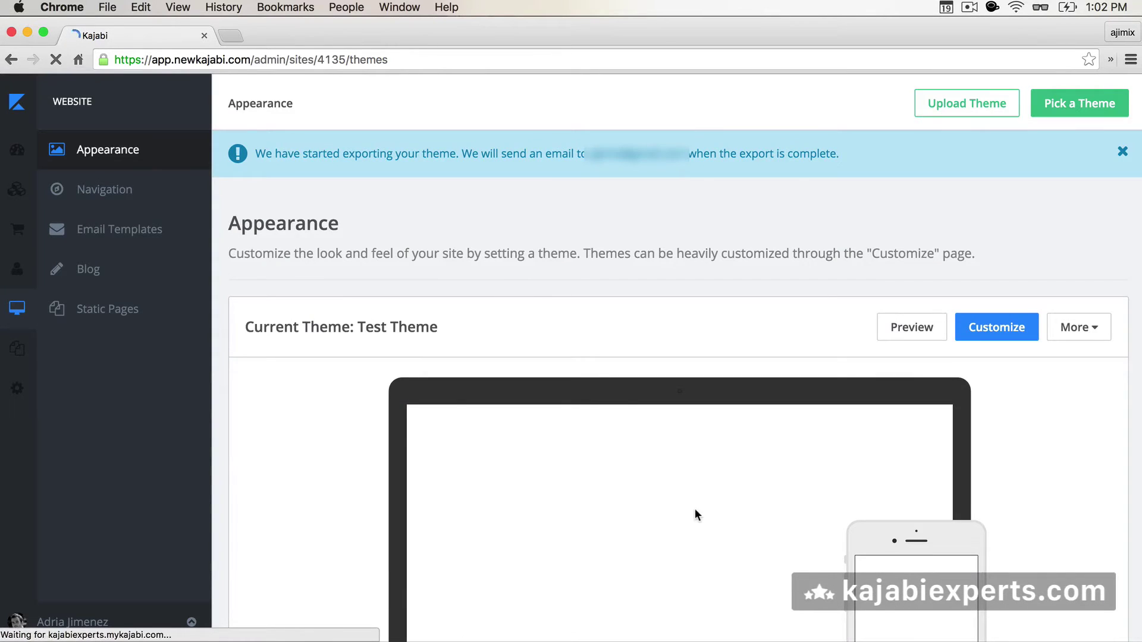
Download the Primo Site zip from Kajabi Support's export email.
scroll(695, 513, down, 5)
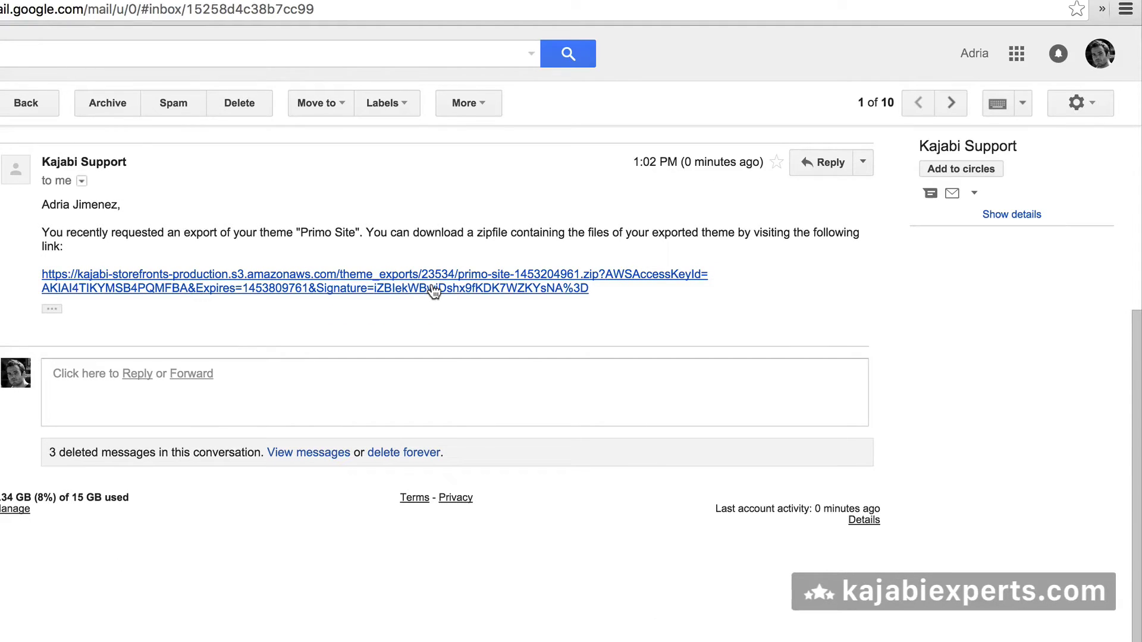
click(409, 286)
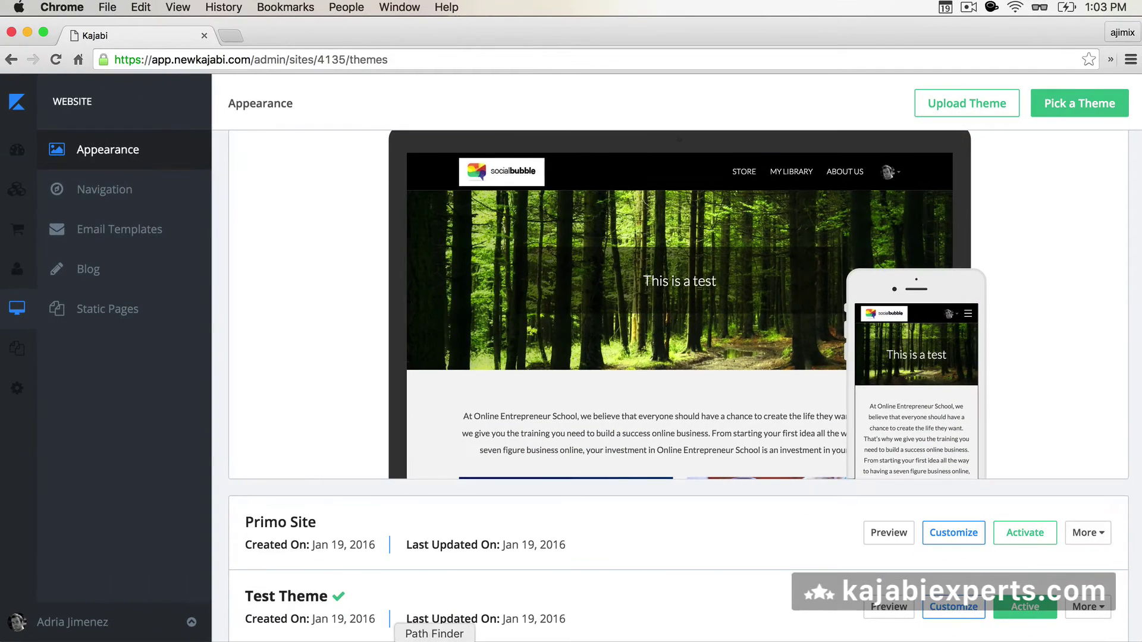
Extract the primo-site zip in Downloads and open the resulting Primo Site folder.
click(435, 639)
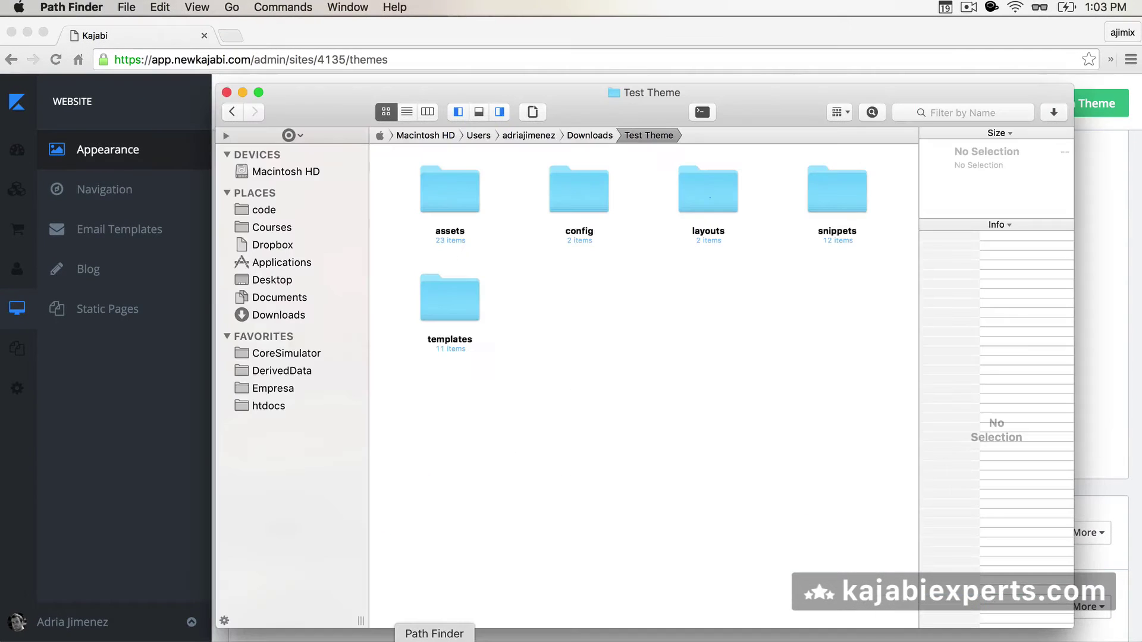
click(589, 135)
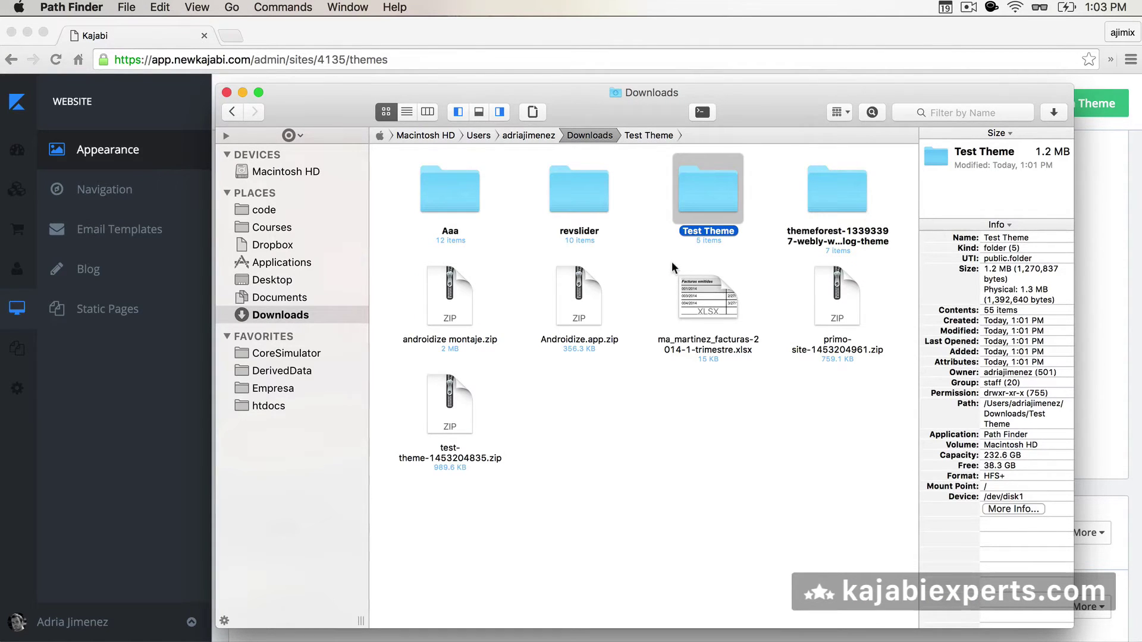
double_click(837, 309)
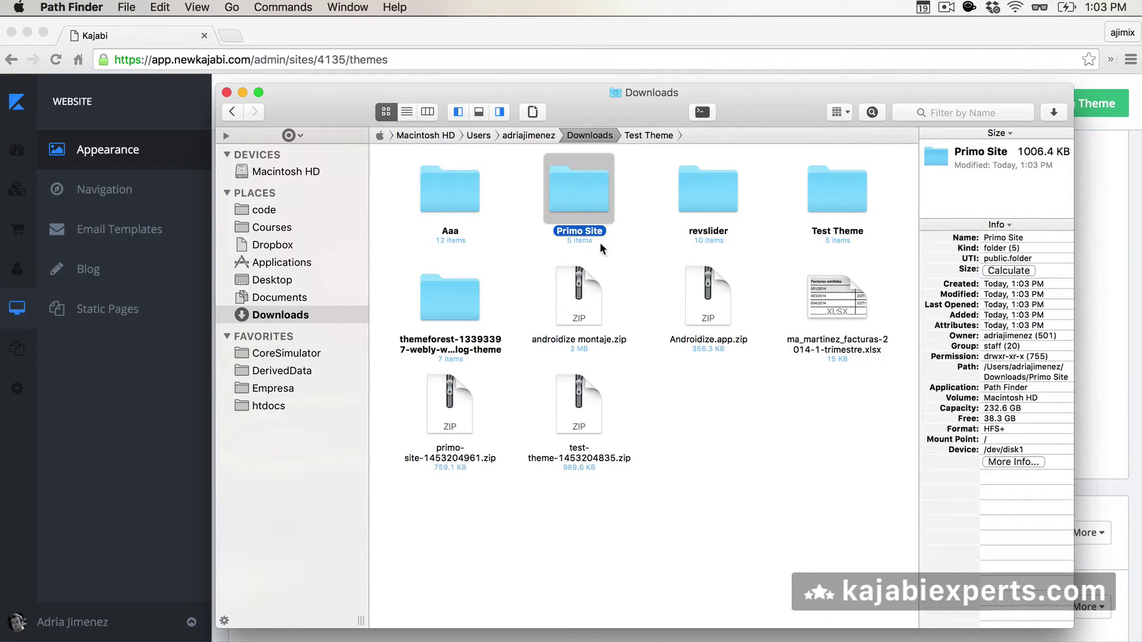
double_click(565, 189)
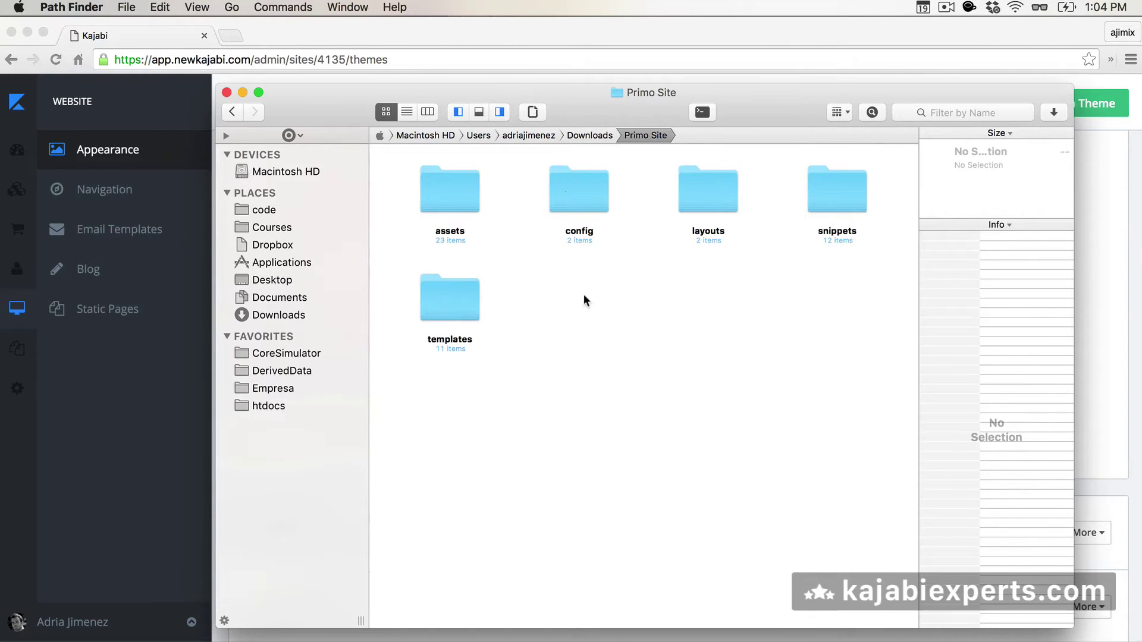
Open Test Theme in a second tab and compare it with the Primo Site tab.
super+click(588, 136)
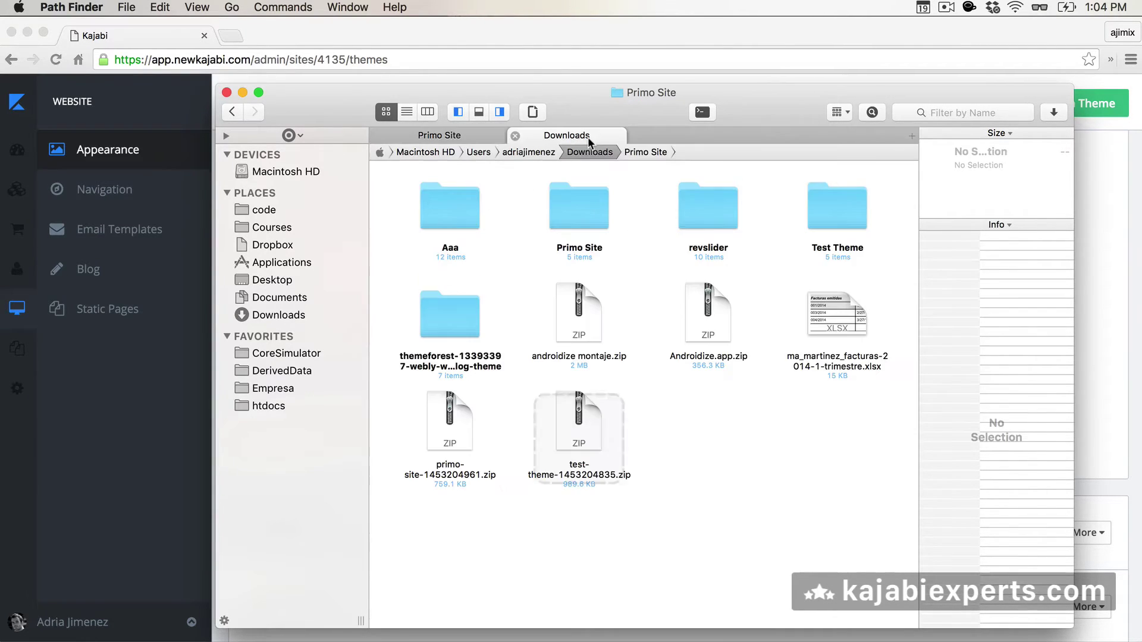
double_click(828, 203)
click(433, 135)
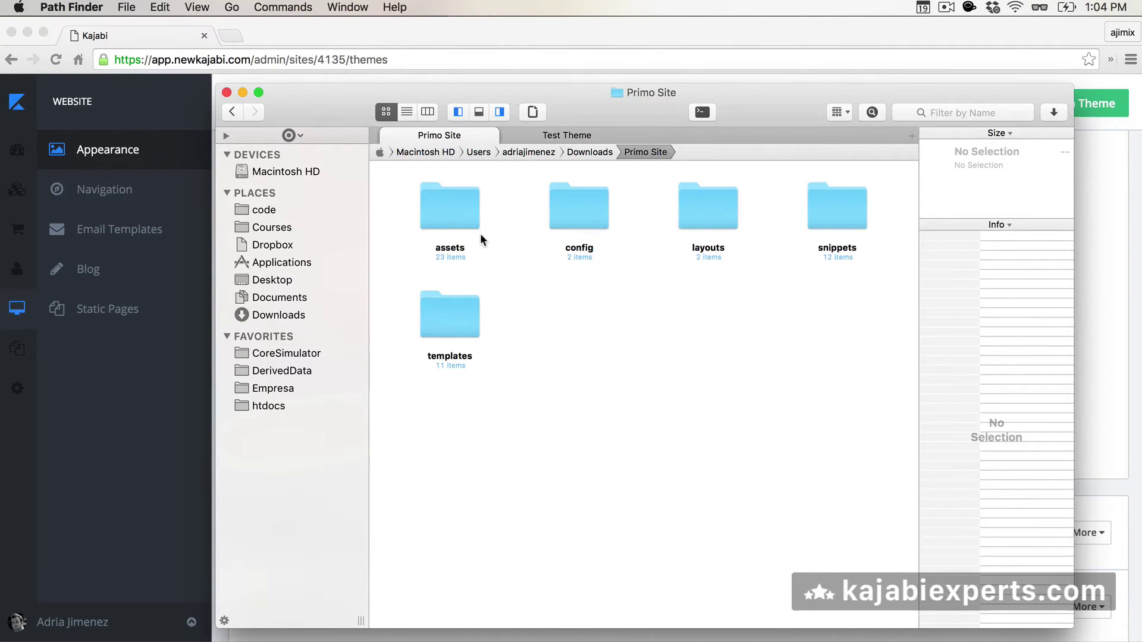
click(562, 135)
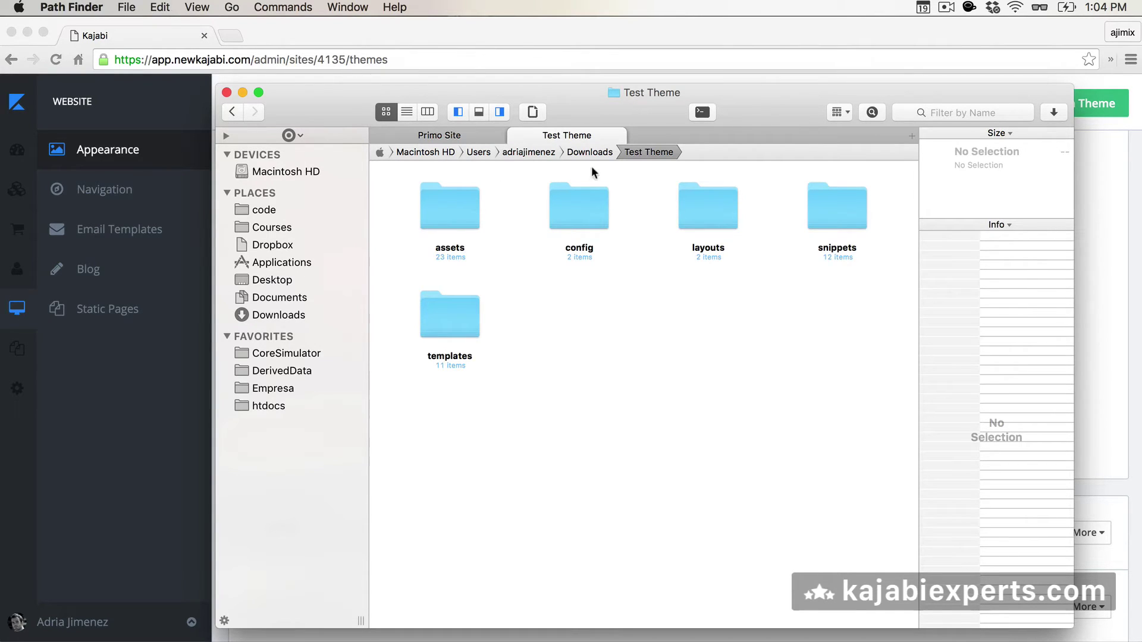
Open Test Theme's assets folder and browse its images, scripts and stylesheets.
double_click(455, 214)
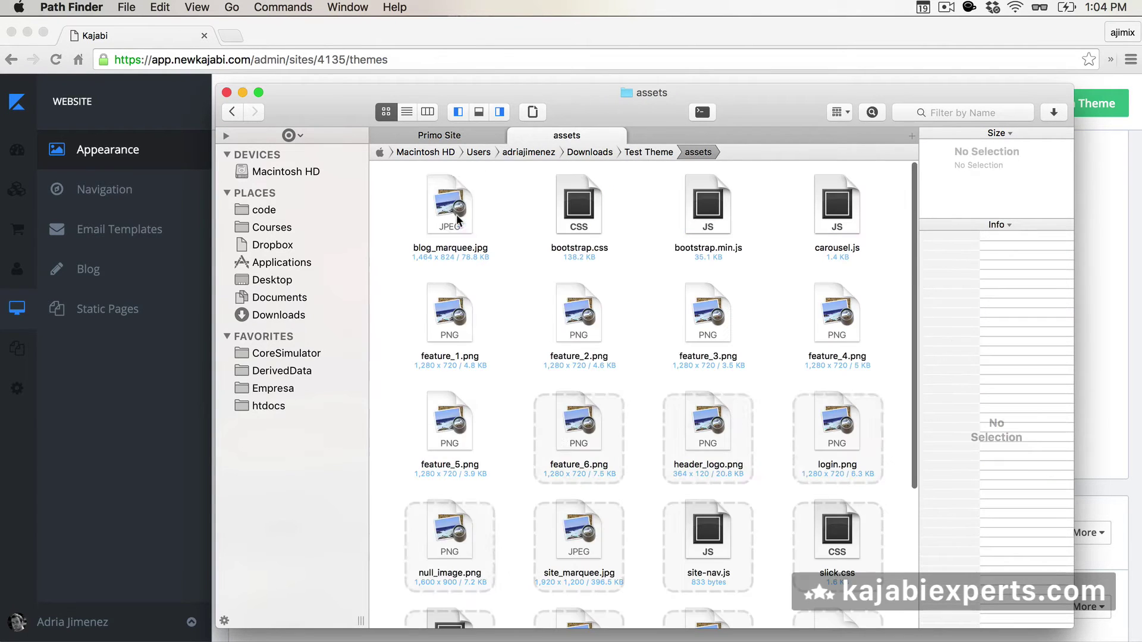
scroll(494, 355, down, 5)
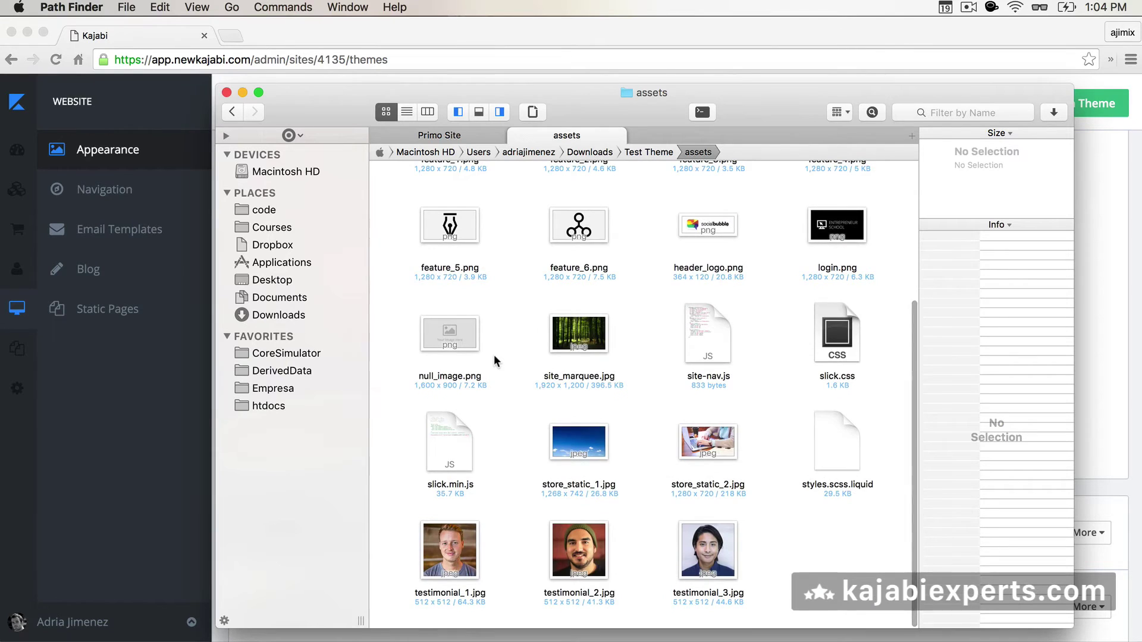
scroll(493, 355, up, 5)
scroll(493, 355, down, 3)
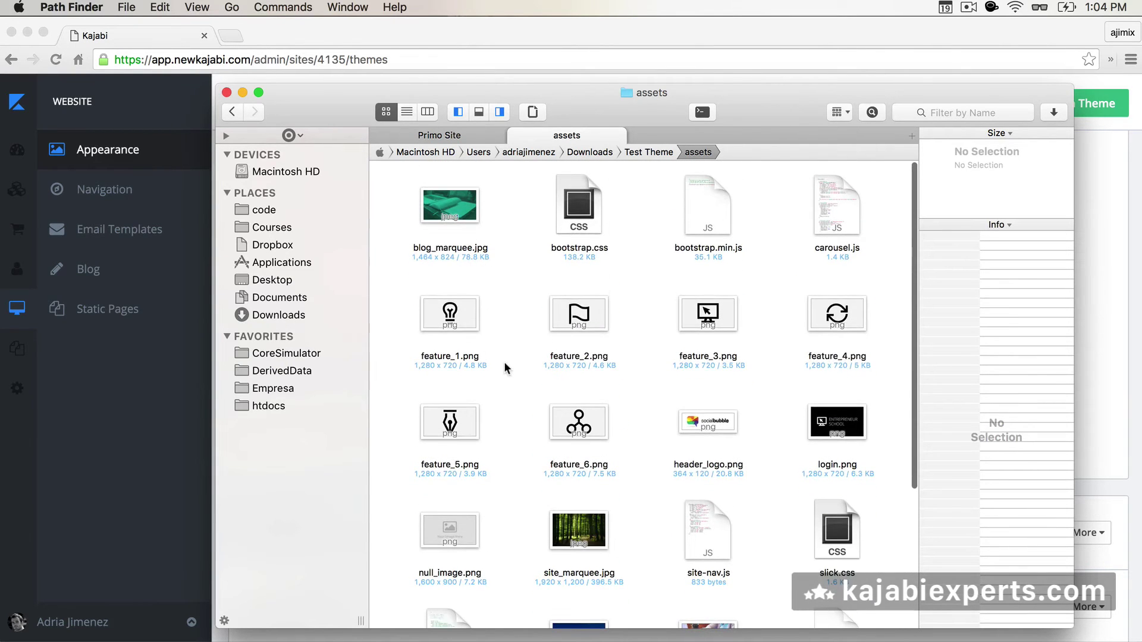
scroll(504, 368, down, 1)
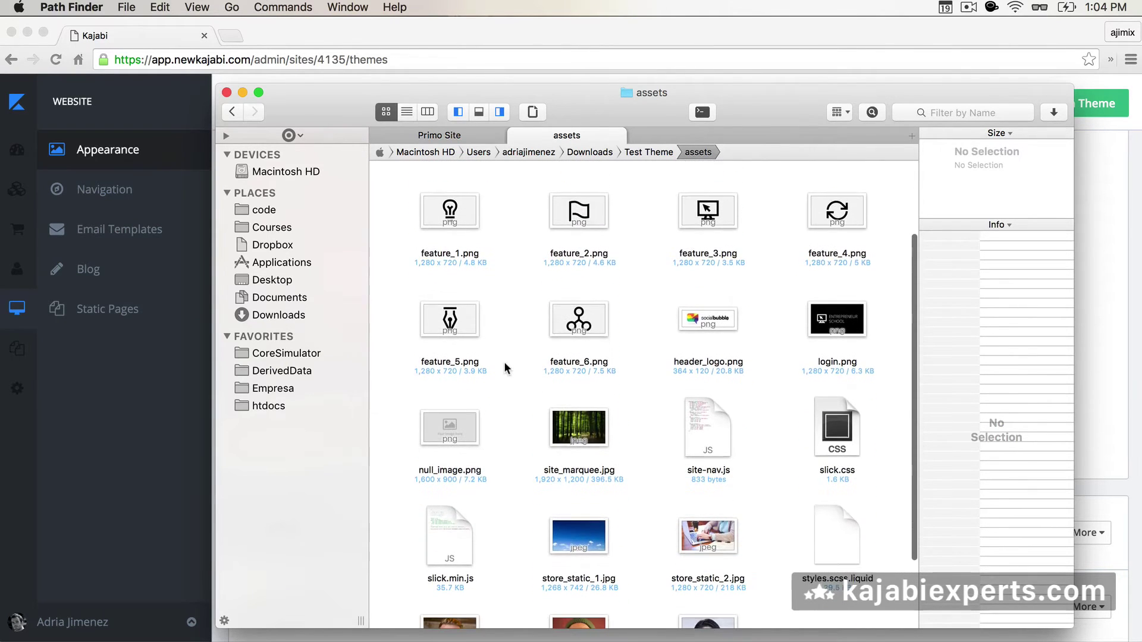
Select header_logo.png, site_marquee.jpg and store_static_1.jpg together.
click(712, 323)
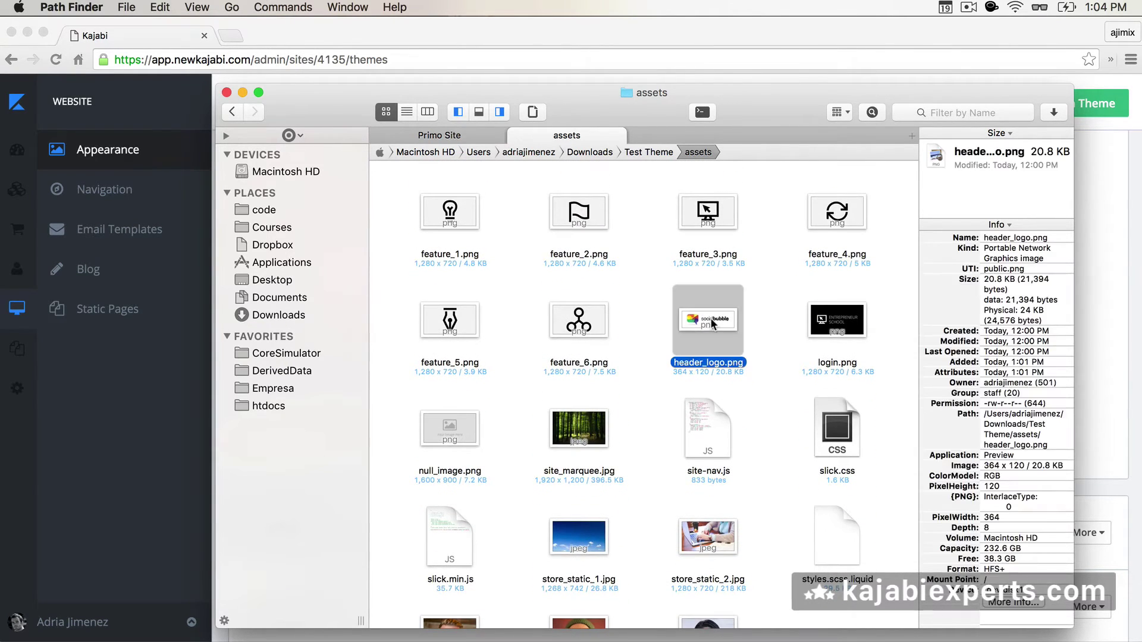
super+click(581, 433)
scroll(581, 433, down, 1)
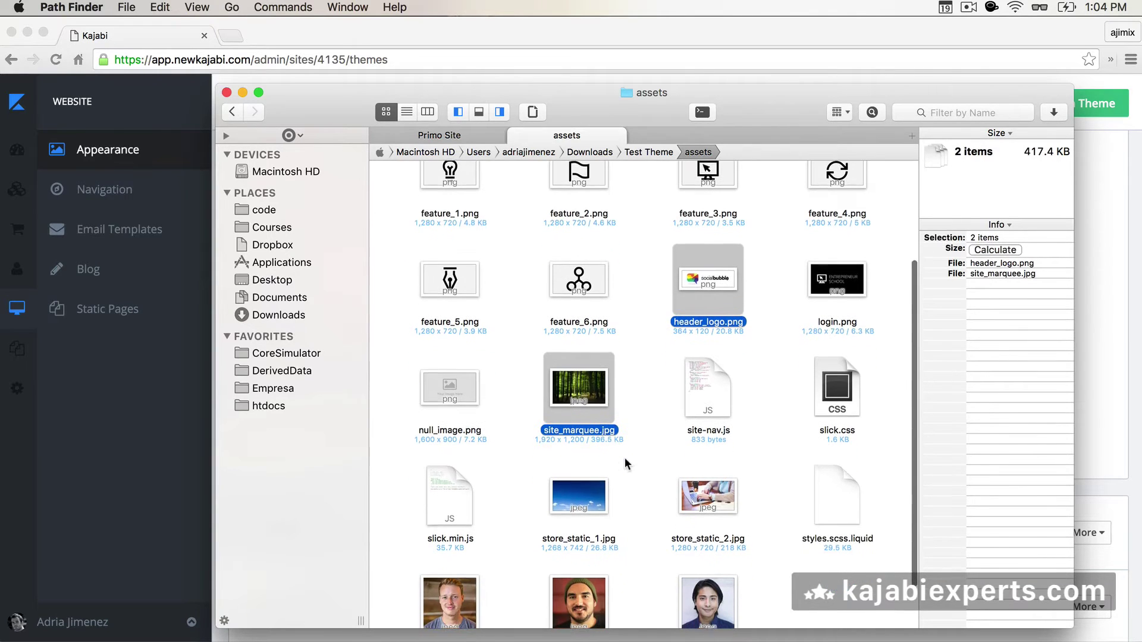
super+click(582, 503)
scroll(632, 501, down, 1)
scroll(633, 501, up, 2)
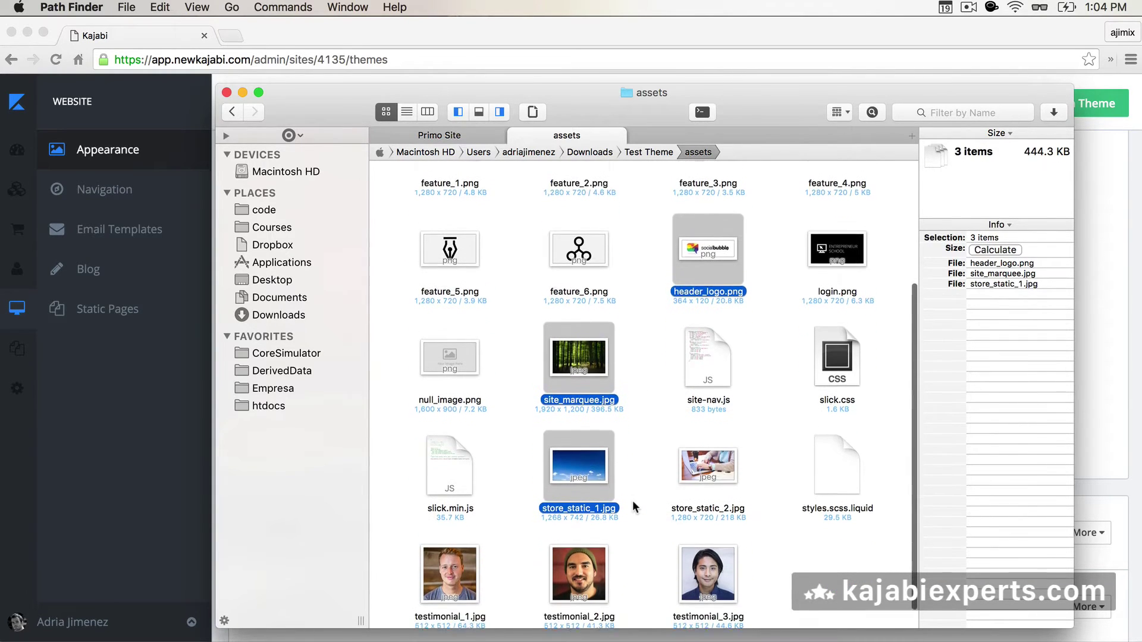
scroll(633, 500, up, 3)
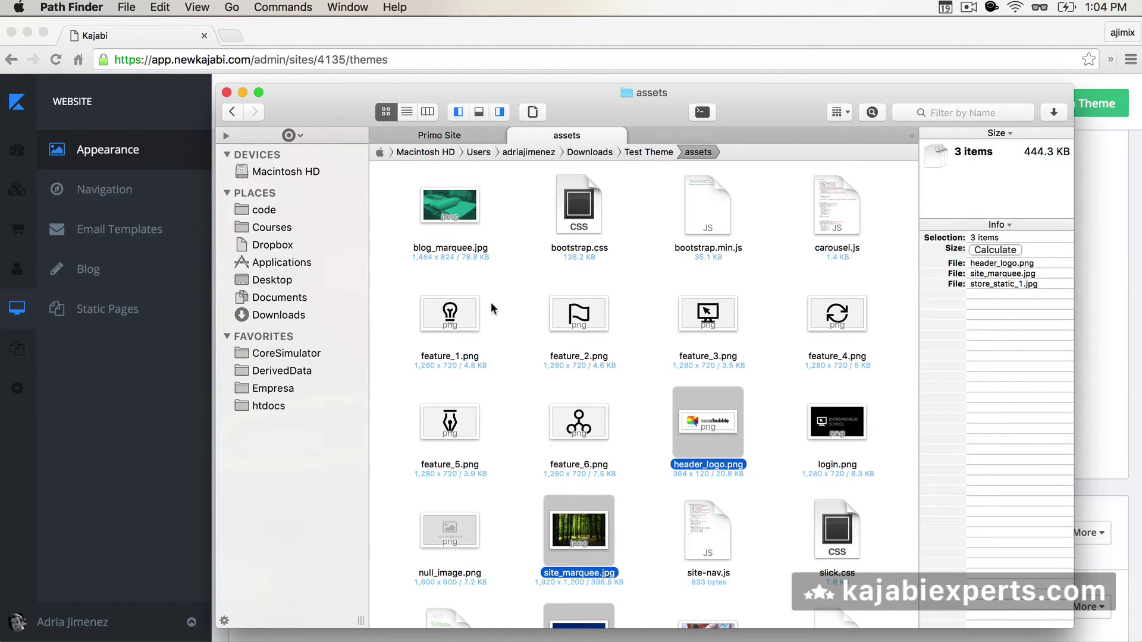
scroll(501, 377, down, 5)
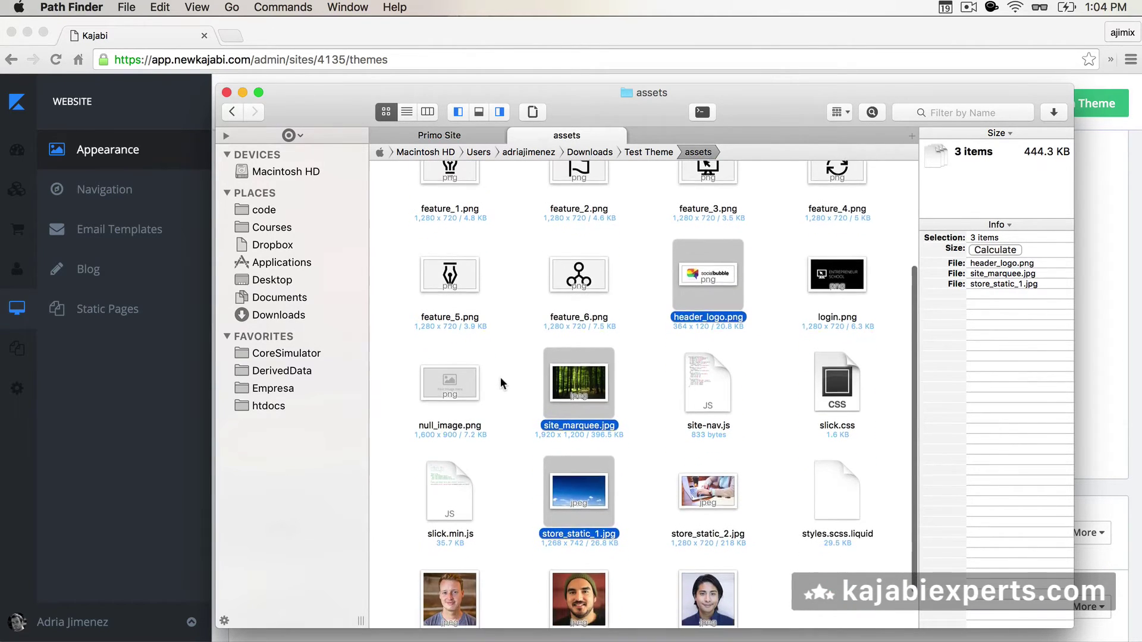
scroll(501, 377, down, 2)
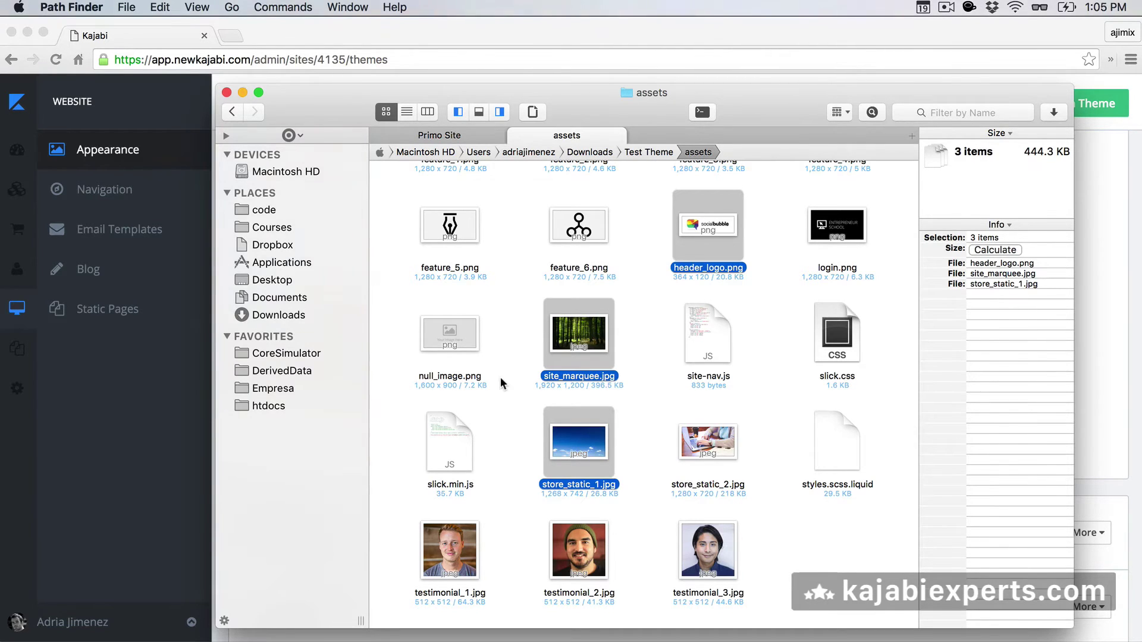
scroll(516, 356, up, 5)
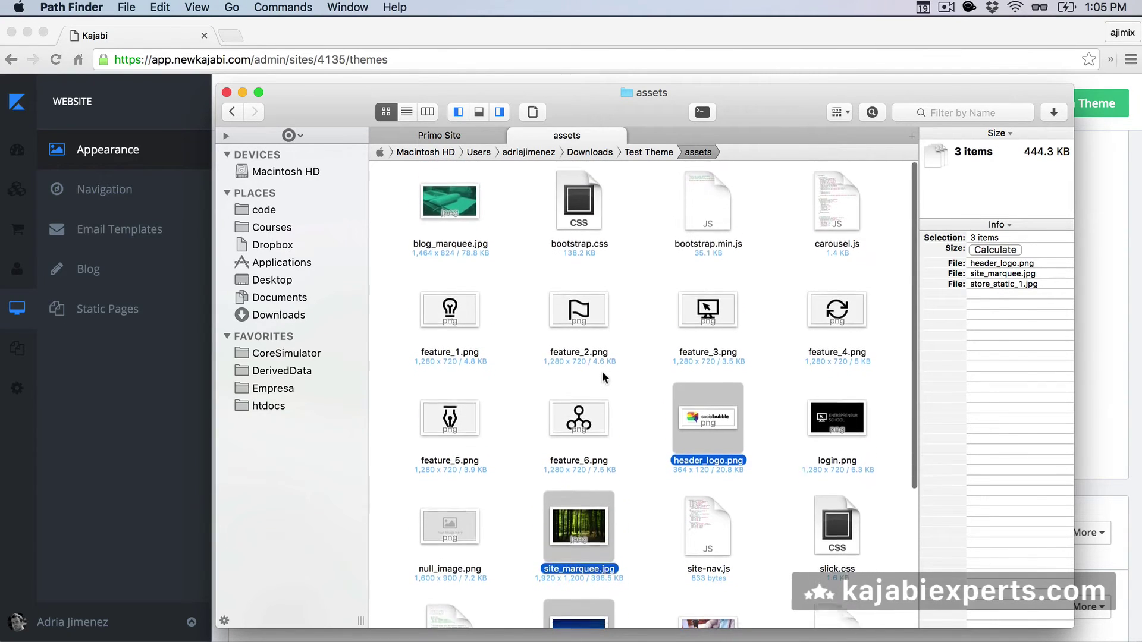
scroll(602, 374, down, 3)
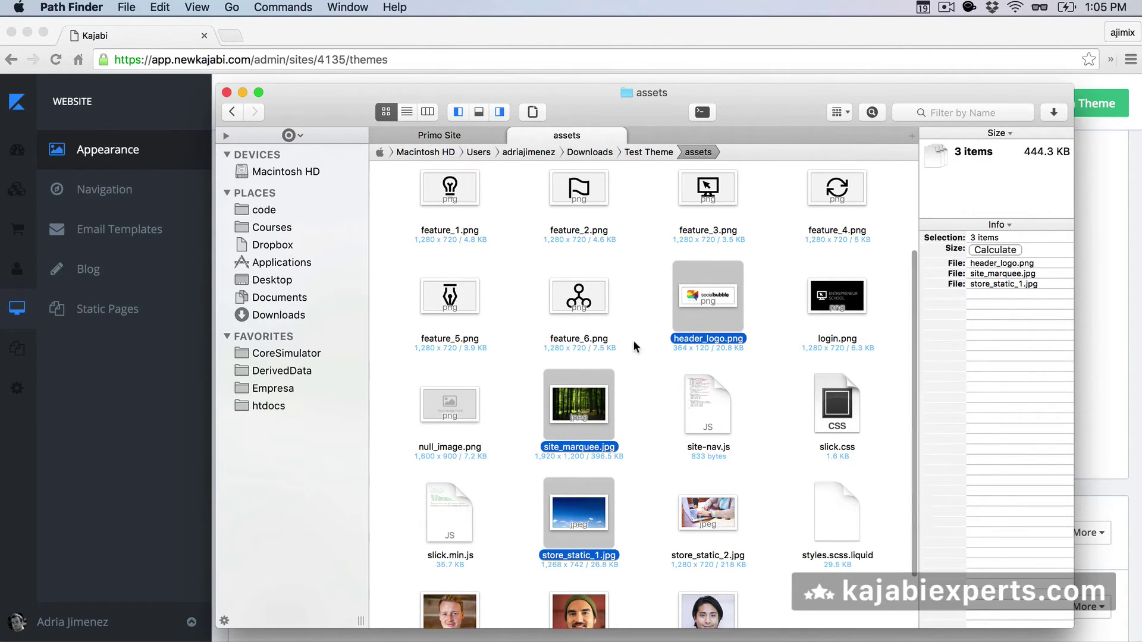
Paste into Primo Site's assets, replacing header_logo.png, site_marquee.jpg and store_static_1.jpg with Test Theme's versions.
click(439, 137)
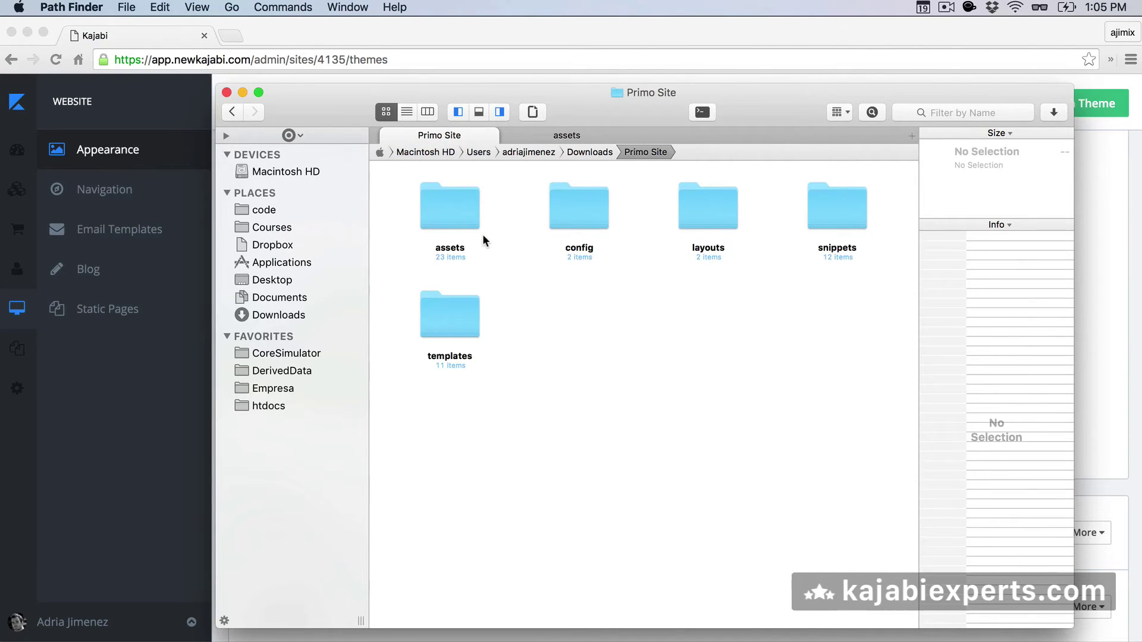
double_click(454, 205)
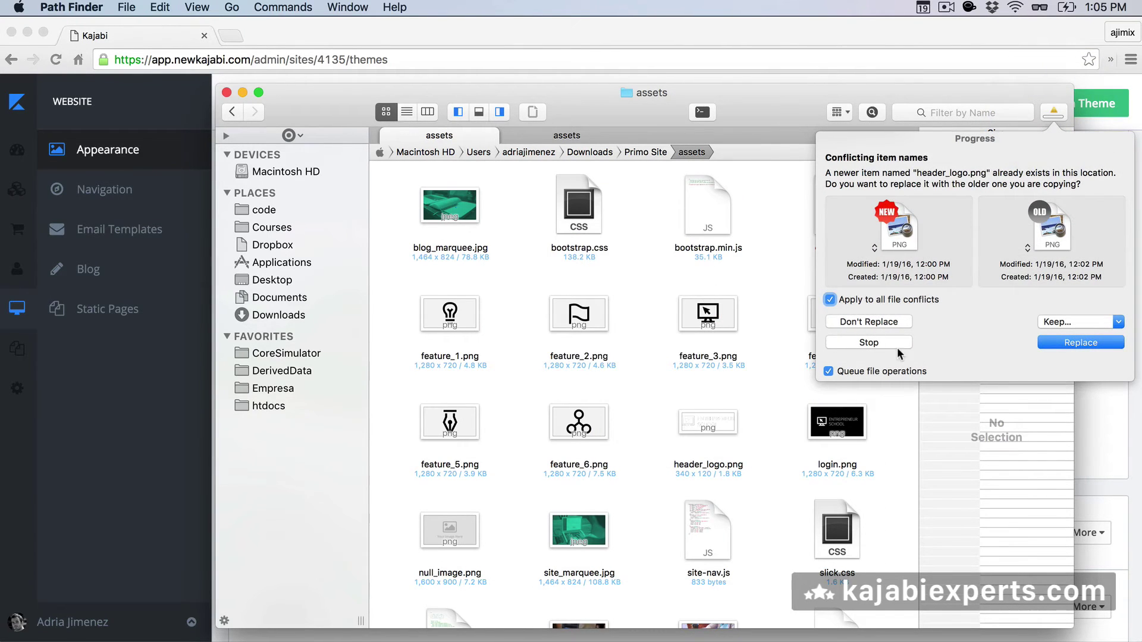
click(1090, 343)
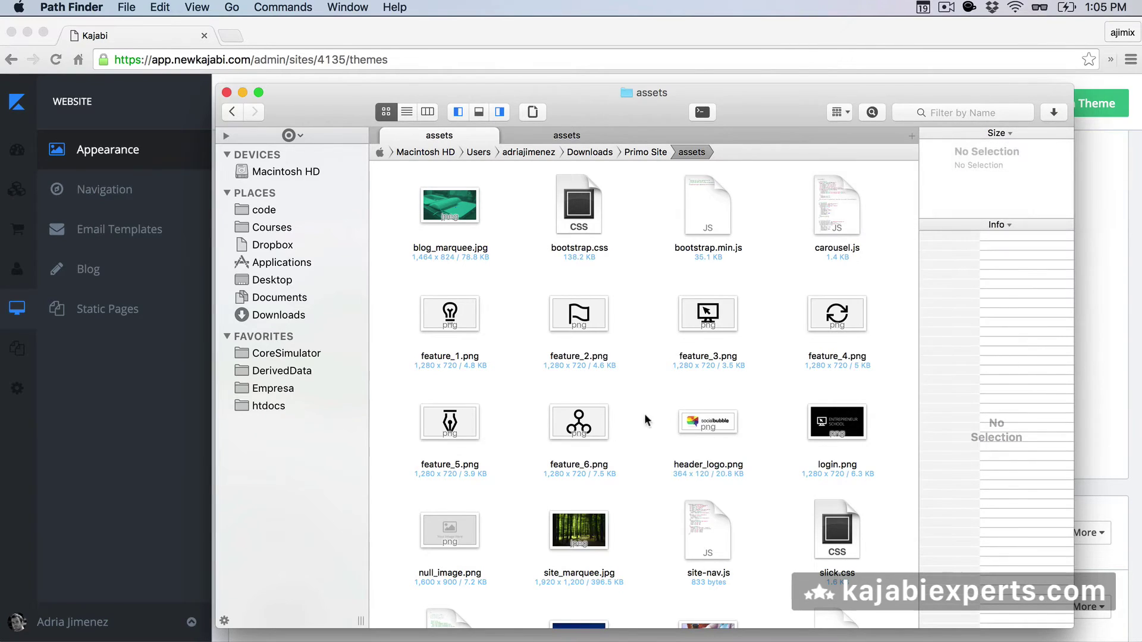
Clear the image selection and return to the Test Theme folder.
click(570, 135)
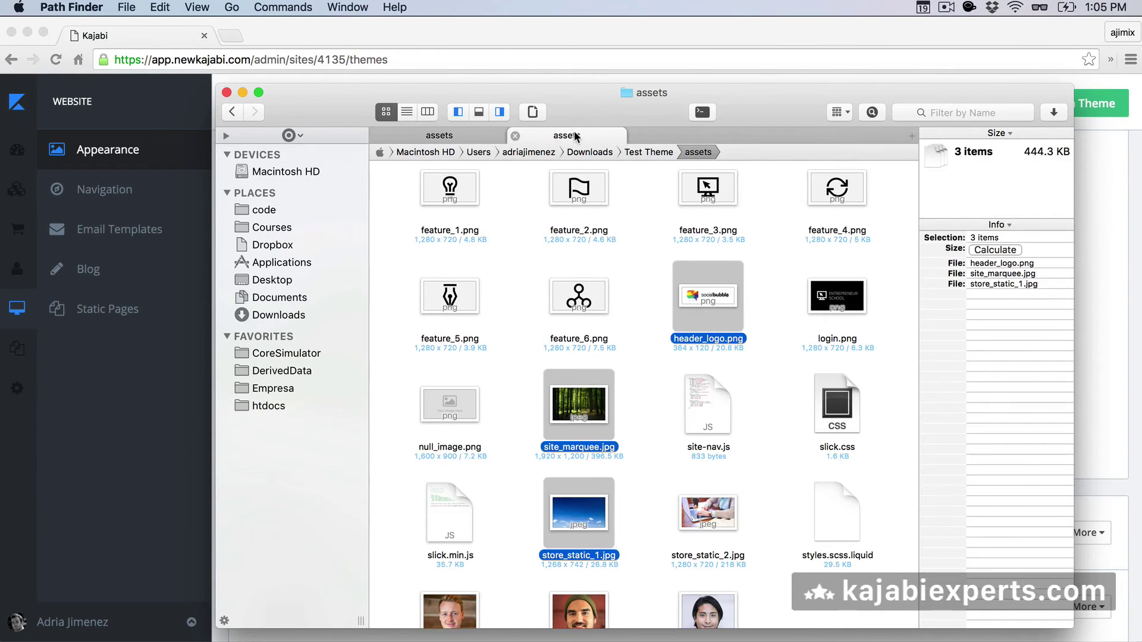
click(644, 206)
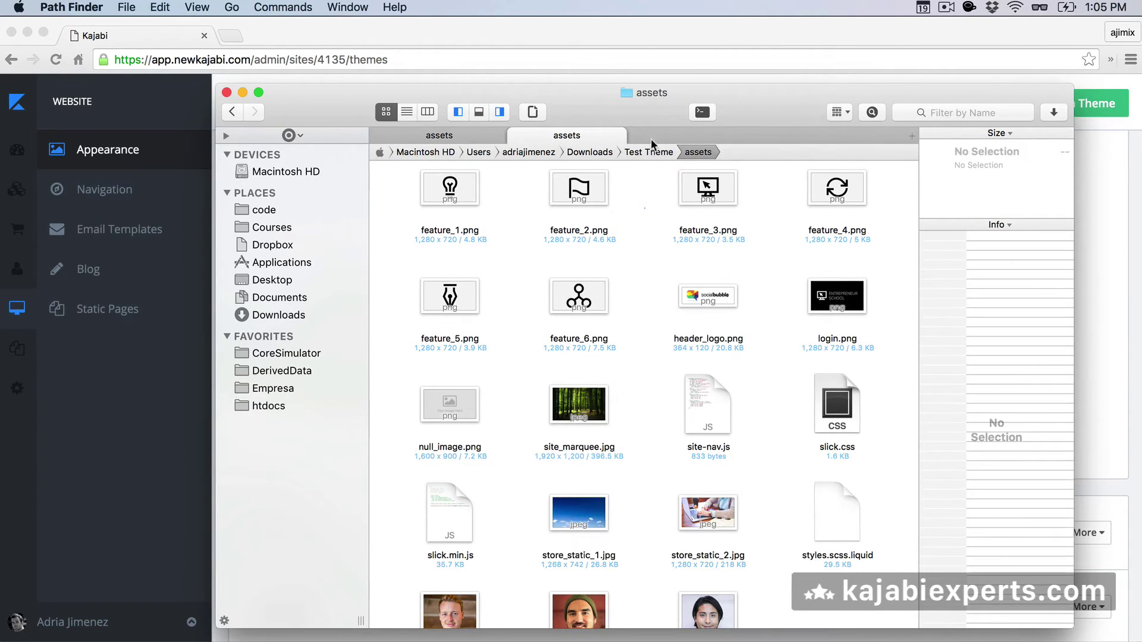
click(647, 151)
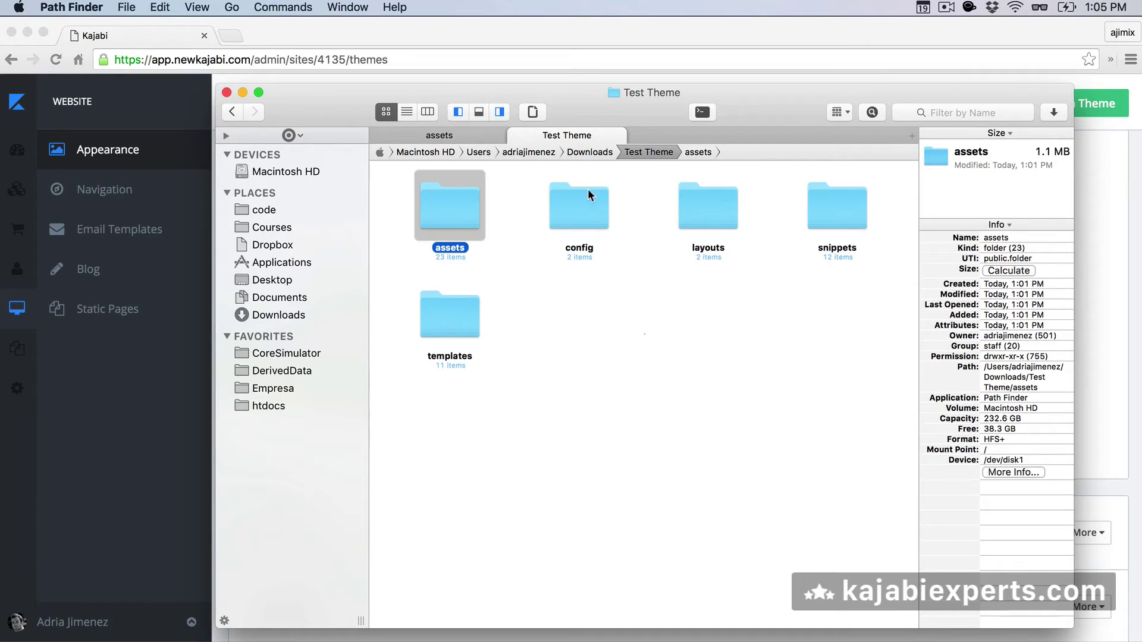
Replace Primo Site's 0-byte config/settings_data.json with Test Theme's 5.3 KB copy.
double_click(579, 209)
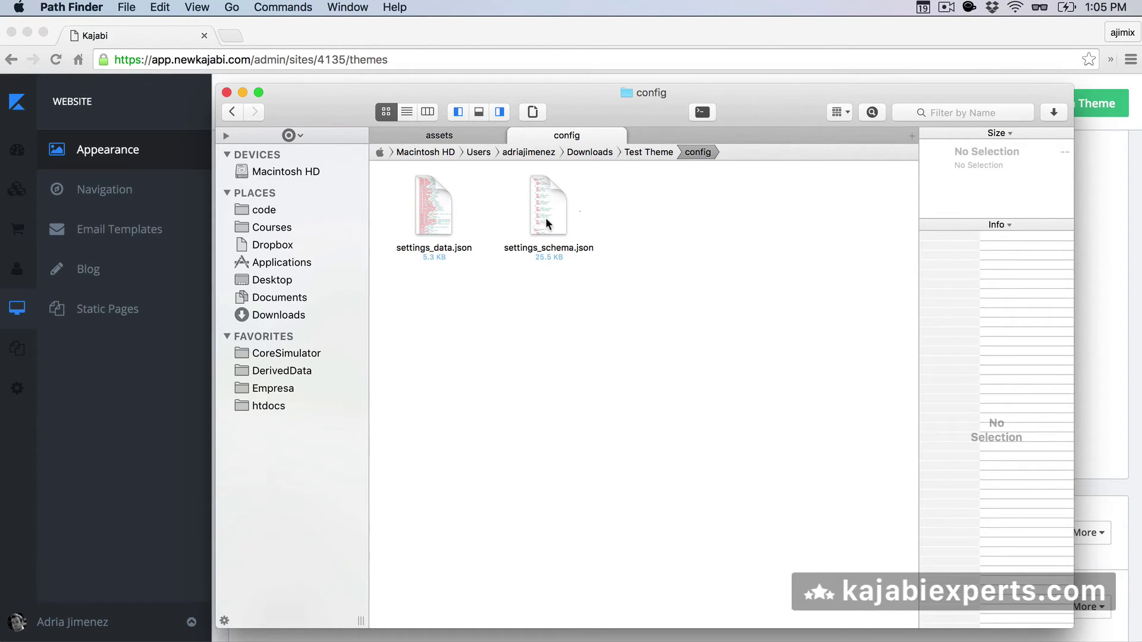
click(427, 219)
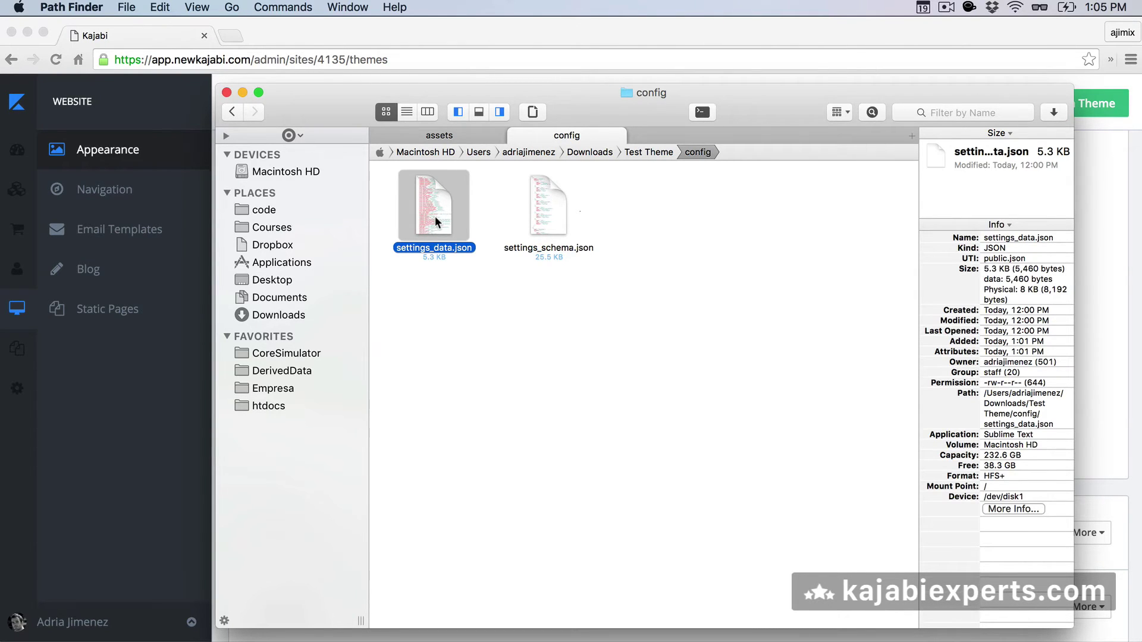
click(455, 138)
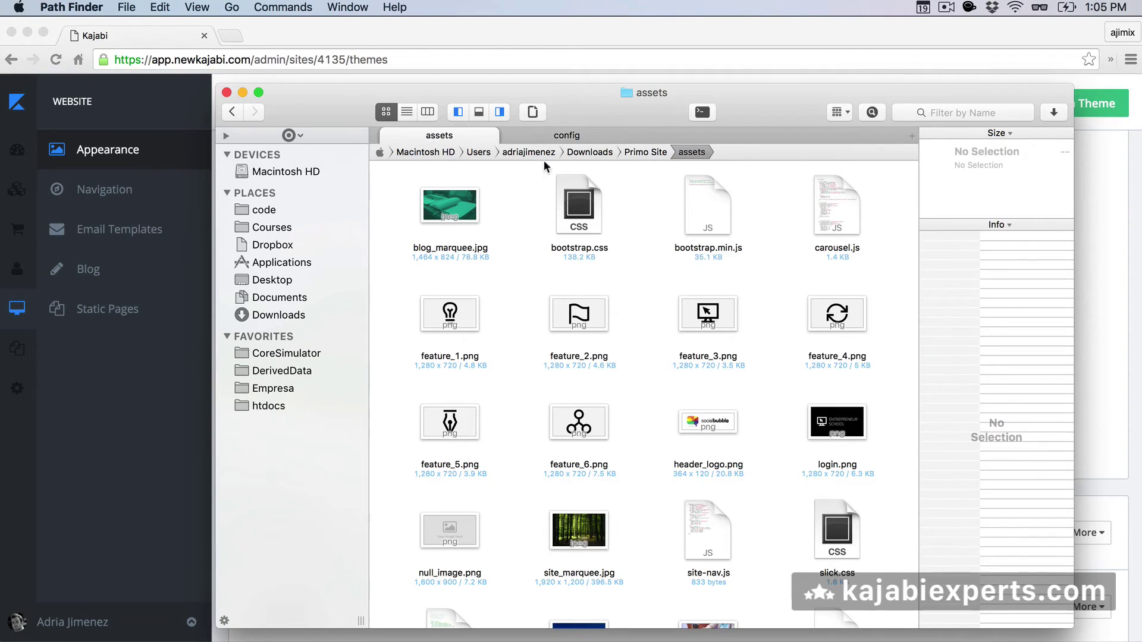
click(643, 152)
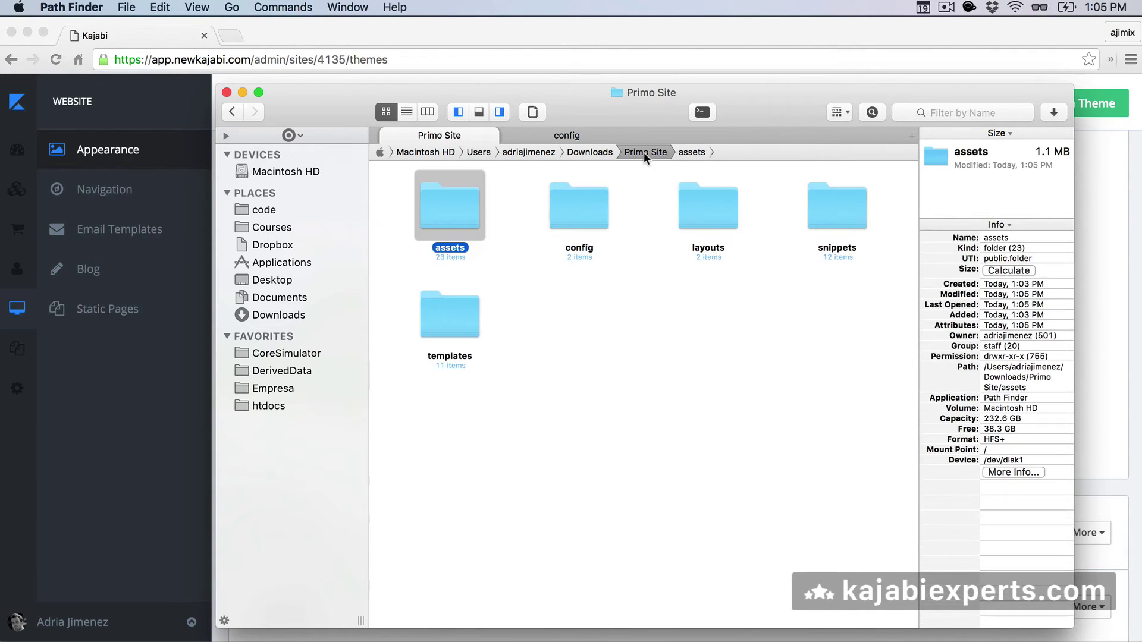
double_click(581, 211)
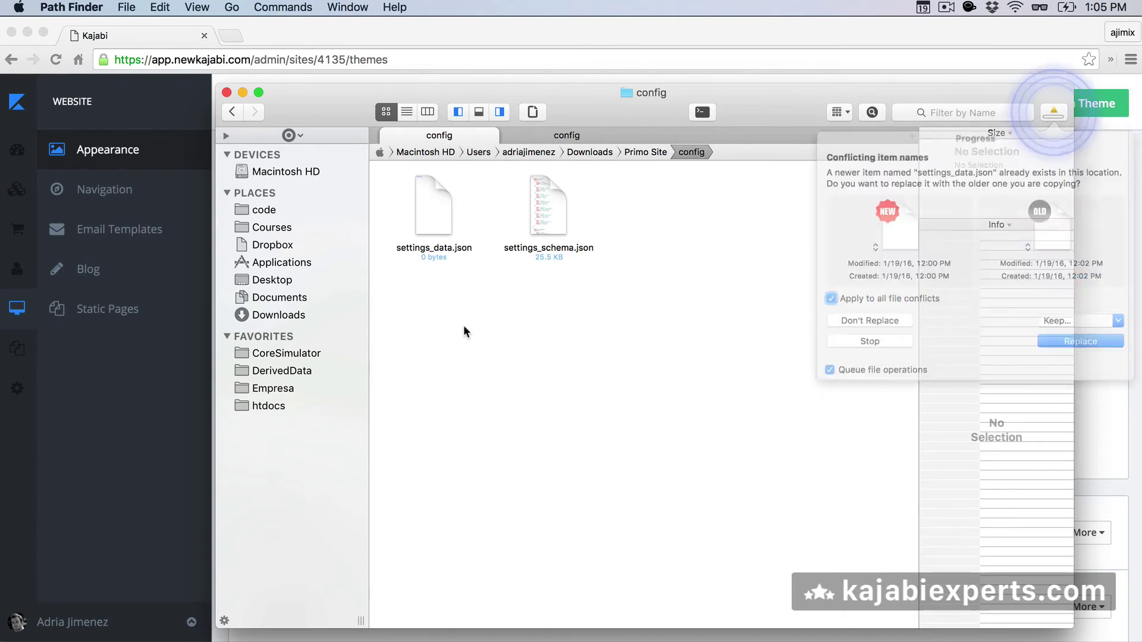
click(1069, 343)
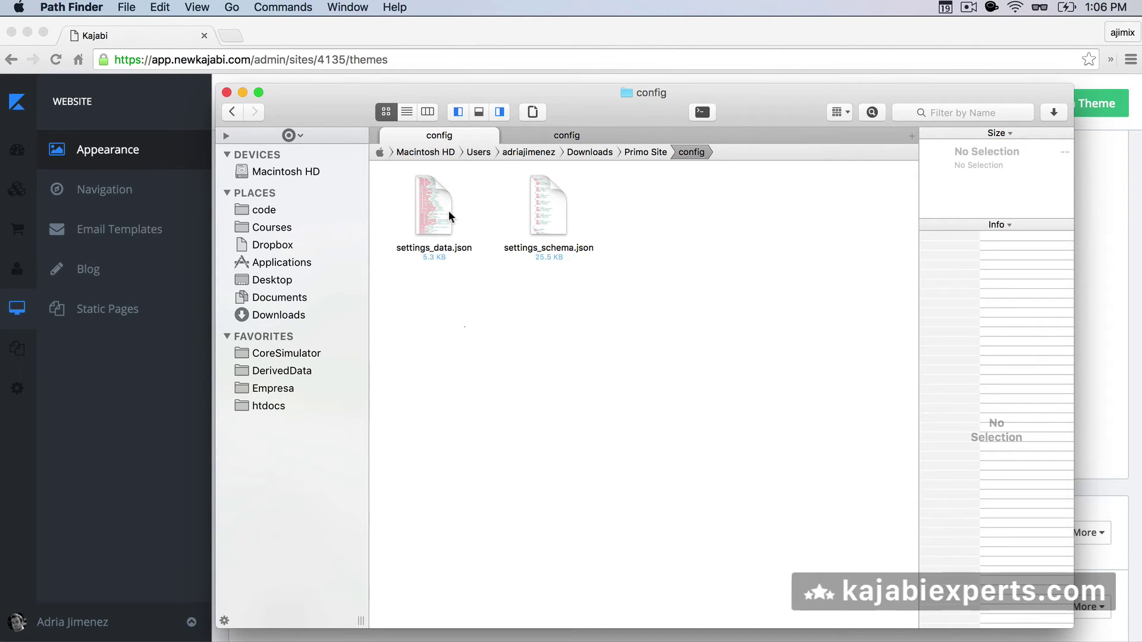
Navigate up through Primo Site to the Downloads folder via the path bar.
click(638, 153)
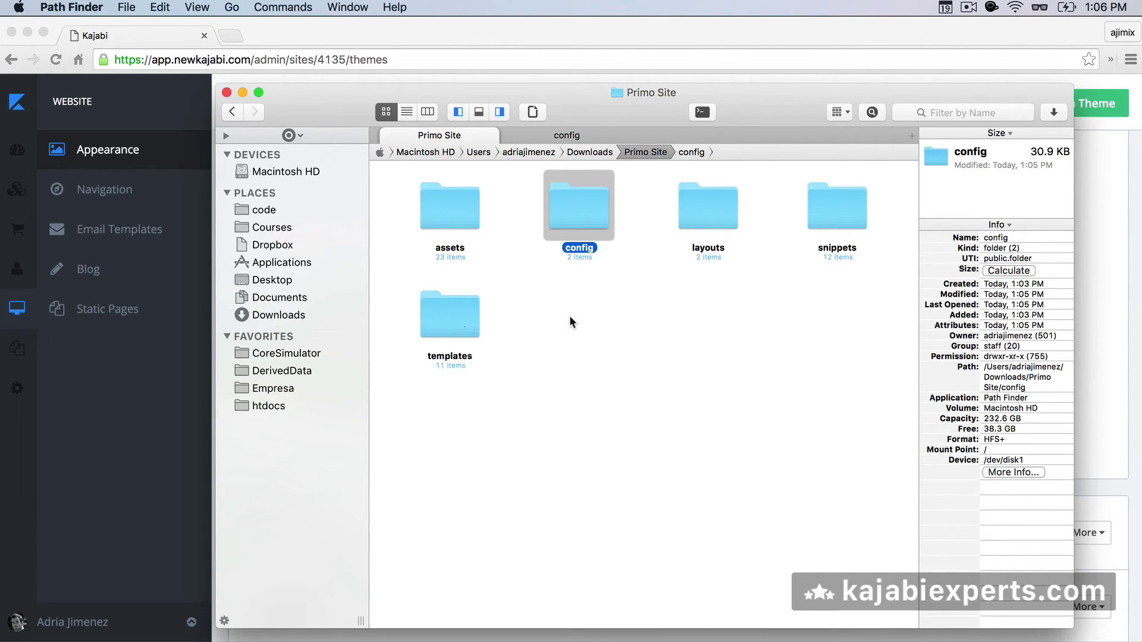
click(595, 151)
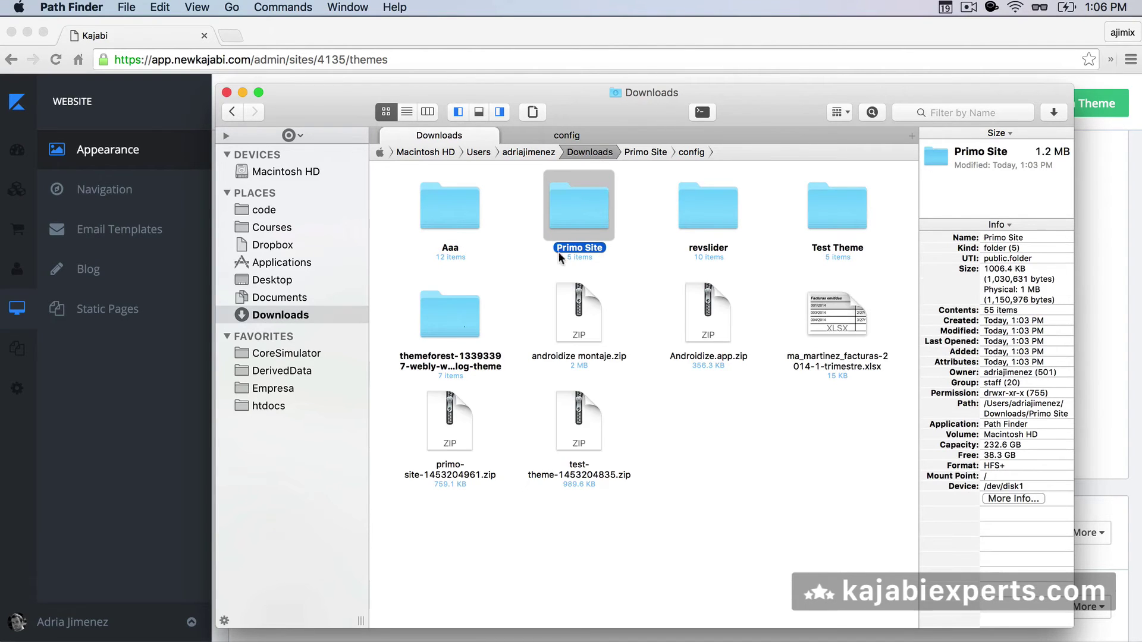
Compress the Primo Site folder into a new Primo Site.zip.
right_click(586, 210)
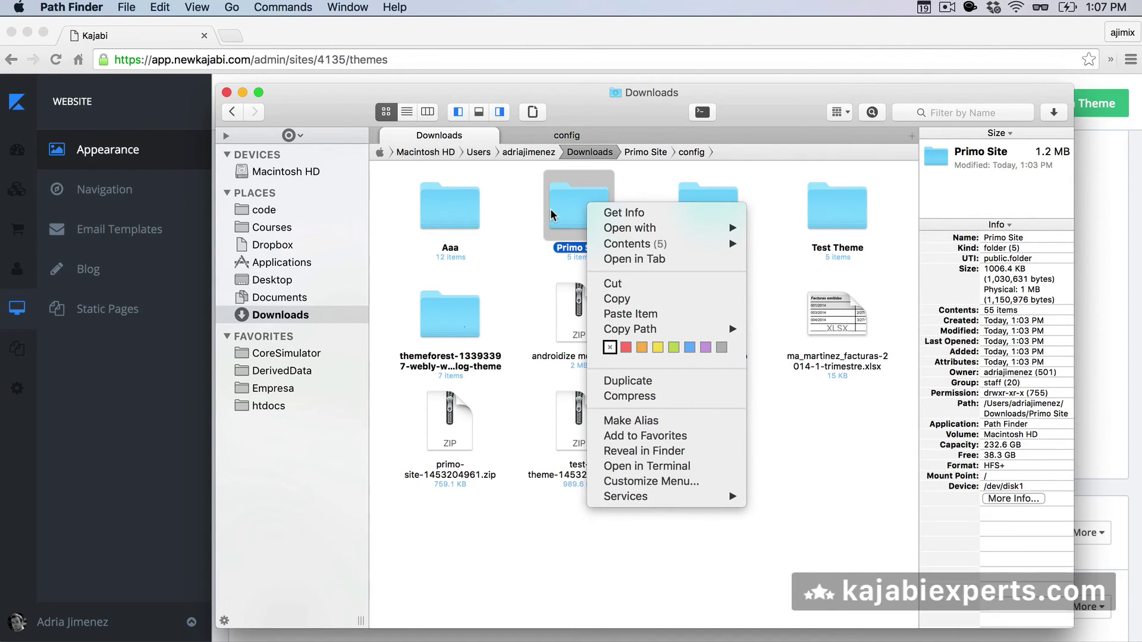
click(618, 397)
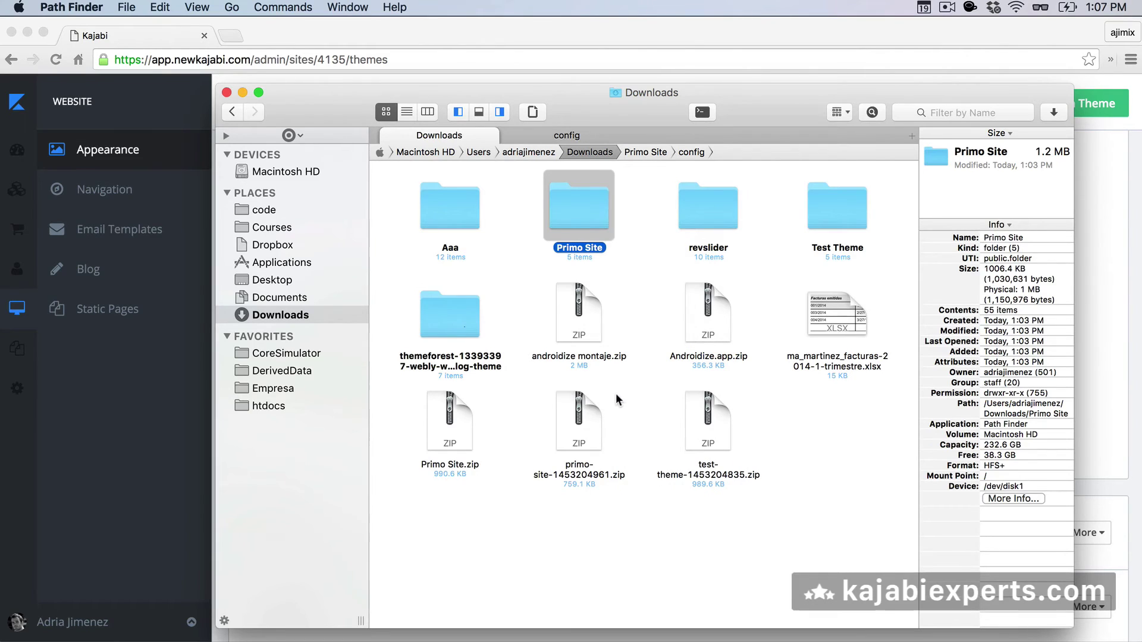
click(459, 417)
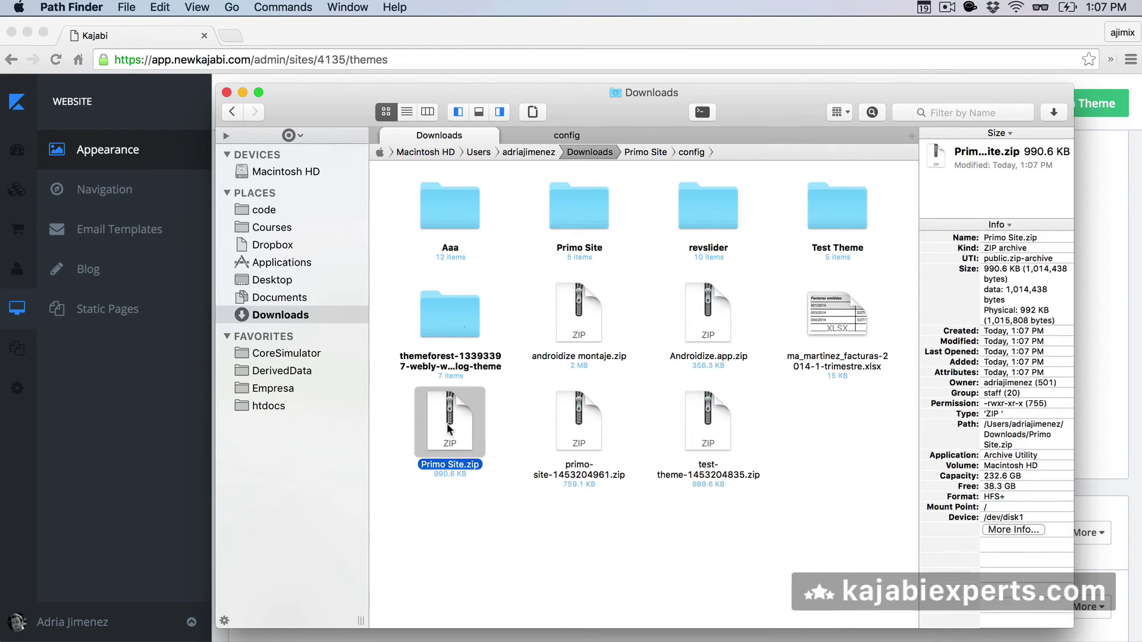
Delete the two older theme zips and the Primo Site and Test Theme folders, then return to Kajabi.
drag(759, 522, 572, 440)
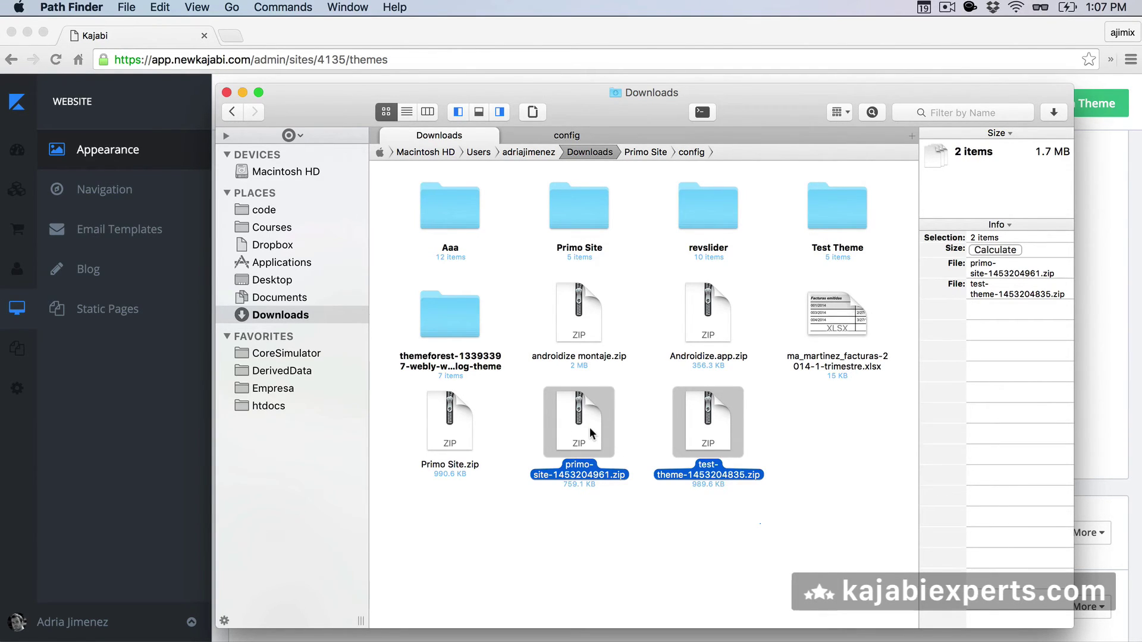
super+click(587, 205)
super+click(832, 206)
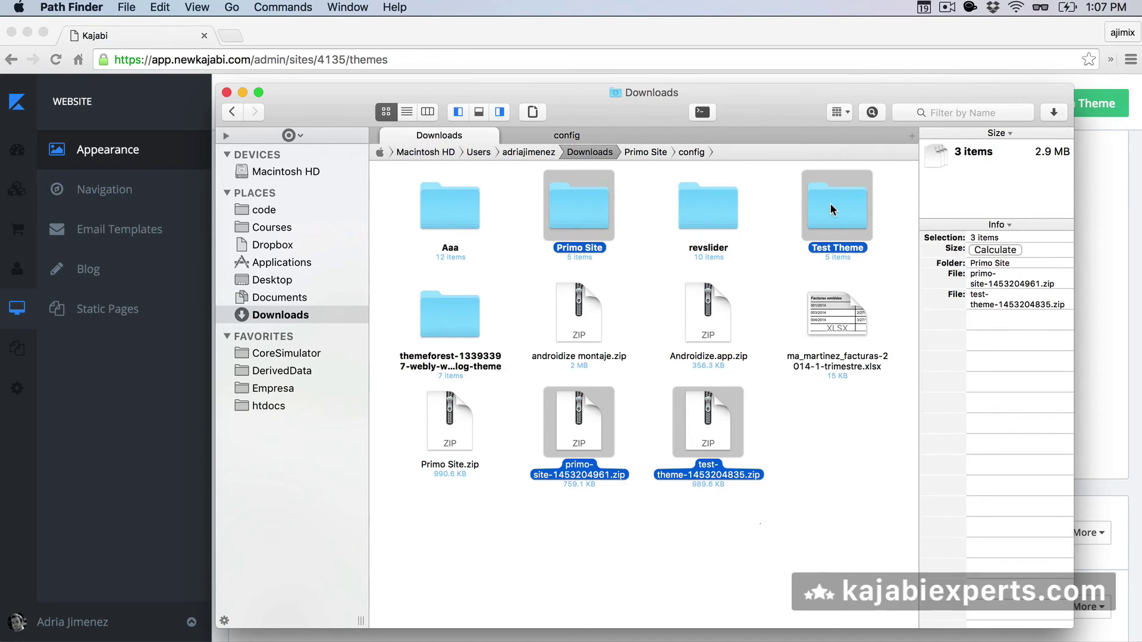
key(super+BackSpace)
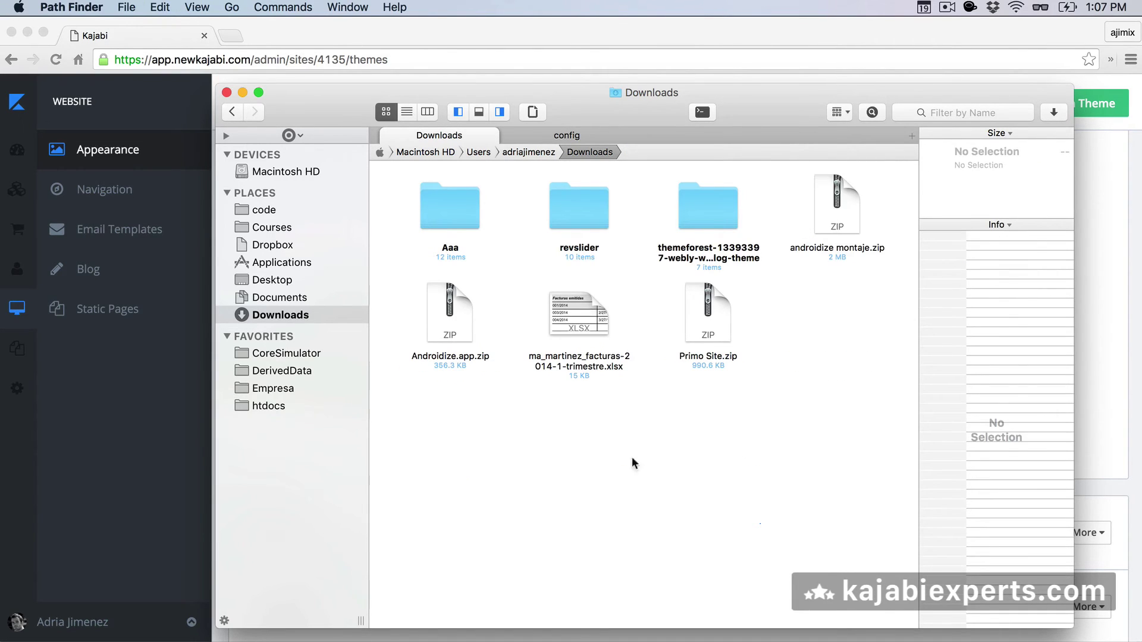
click(693, 319)
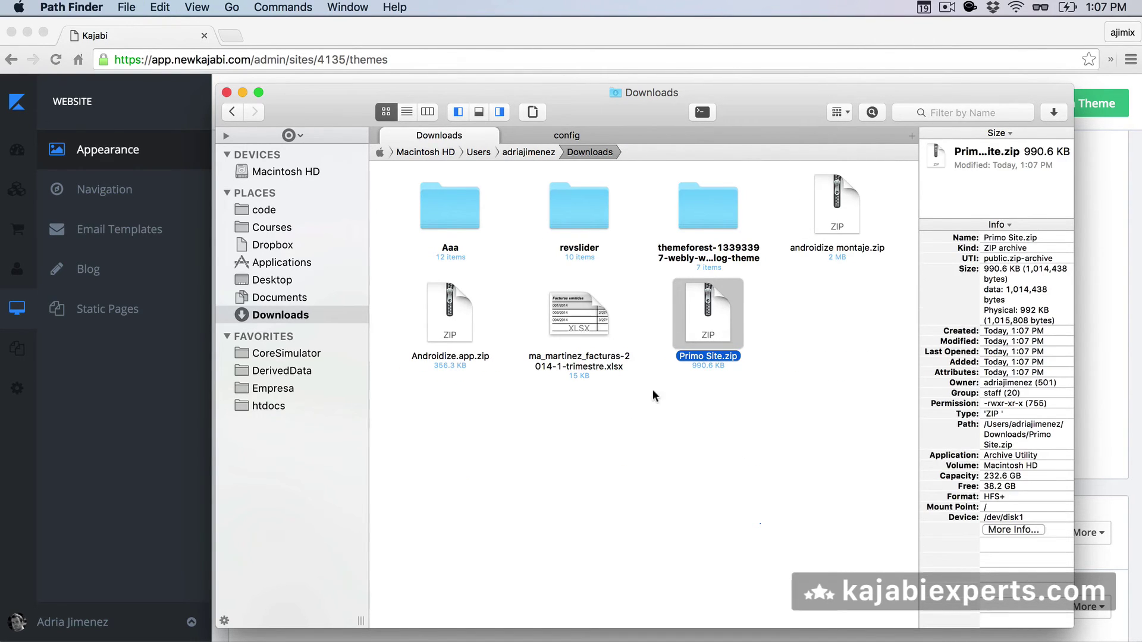
click(177, 384)
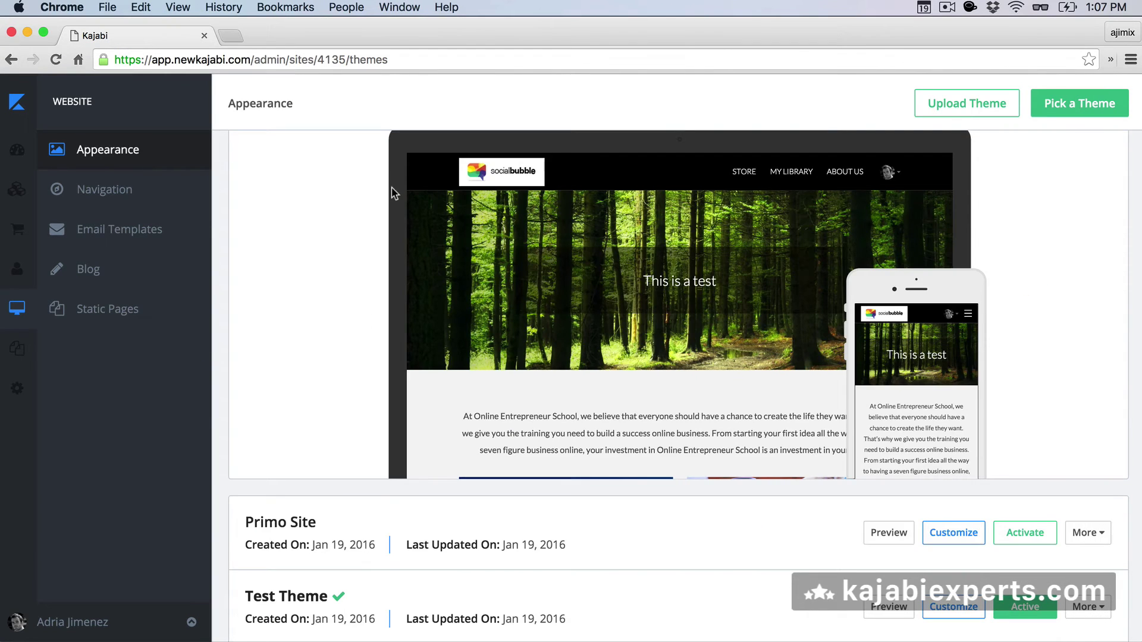
Upload Primo Site.zip to Kajabi through Upload Theme by dragging it from Path Finder.
scroll(381, 196, up, 5)
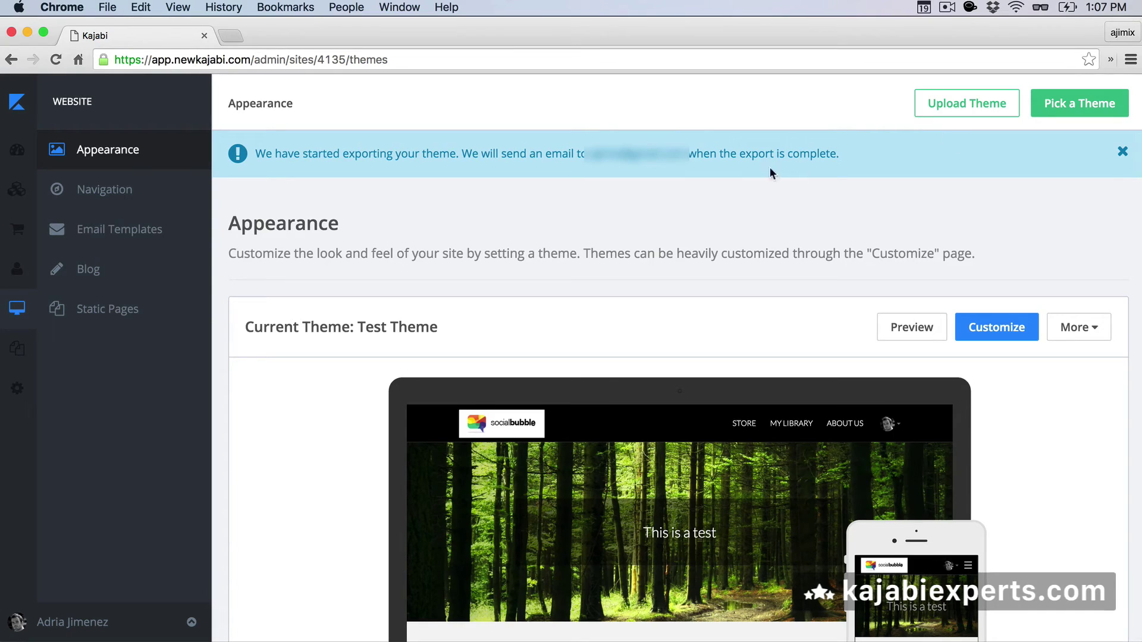
click(960, 105)
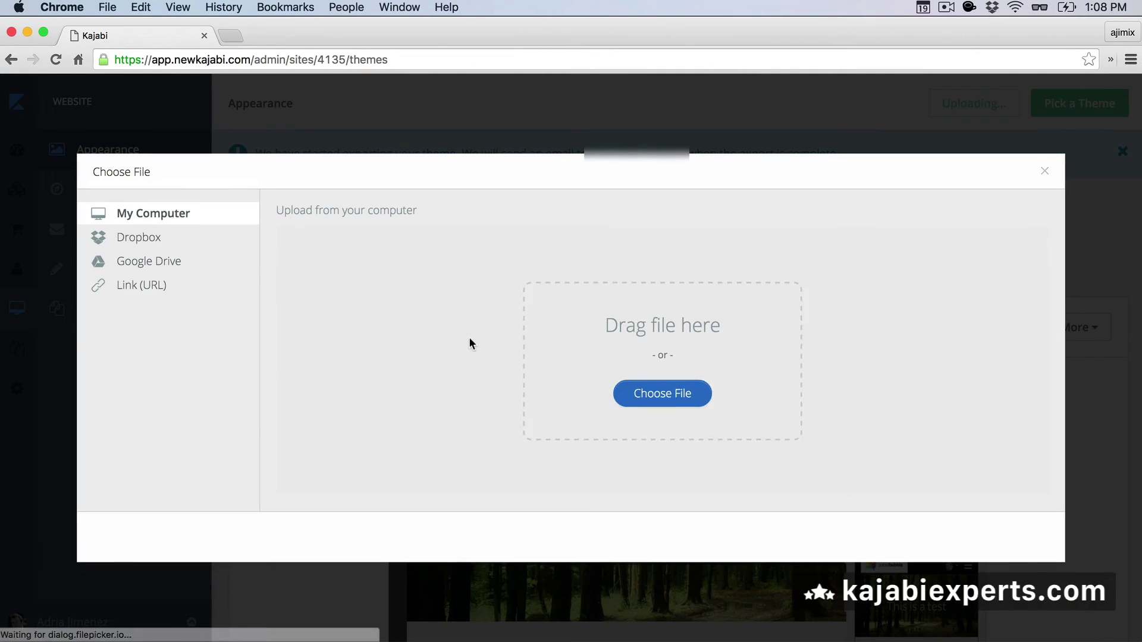
key(super+Tab)
drag(709, 315, 588, 323)
key(super+Tab)
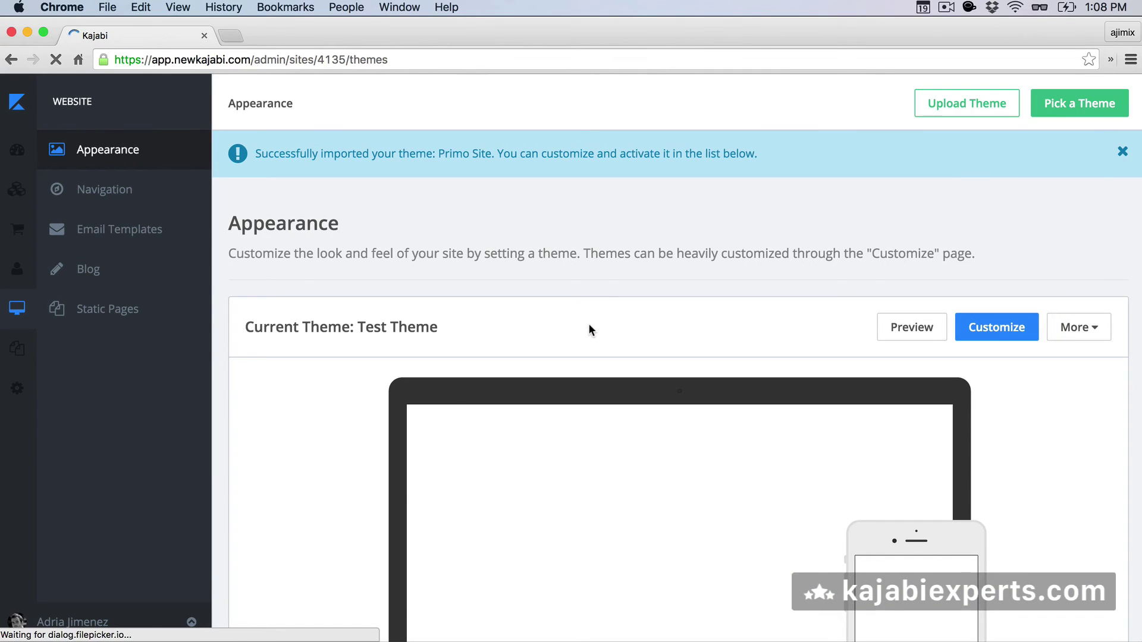
Reload Appearance and scroll to the theme list showing the second Primo Site entry.
scroll(588, 329, down, 3)
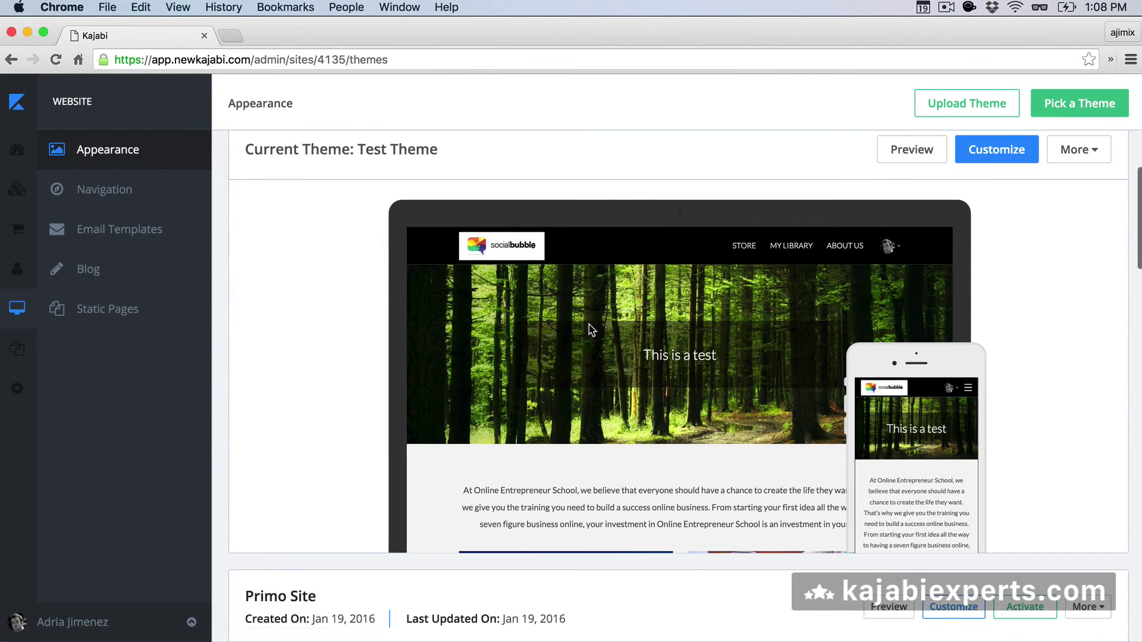
scroll(588, 324, down, 1)
scroll(589, 325, down, 5)
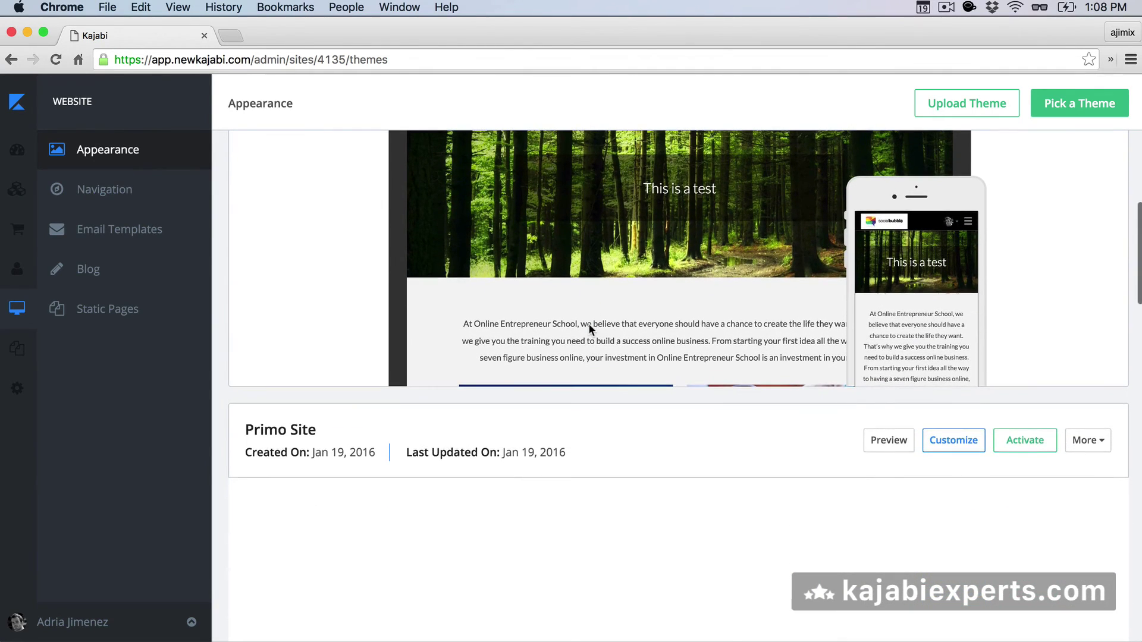
scroll(587, 323, down, 2)
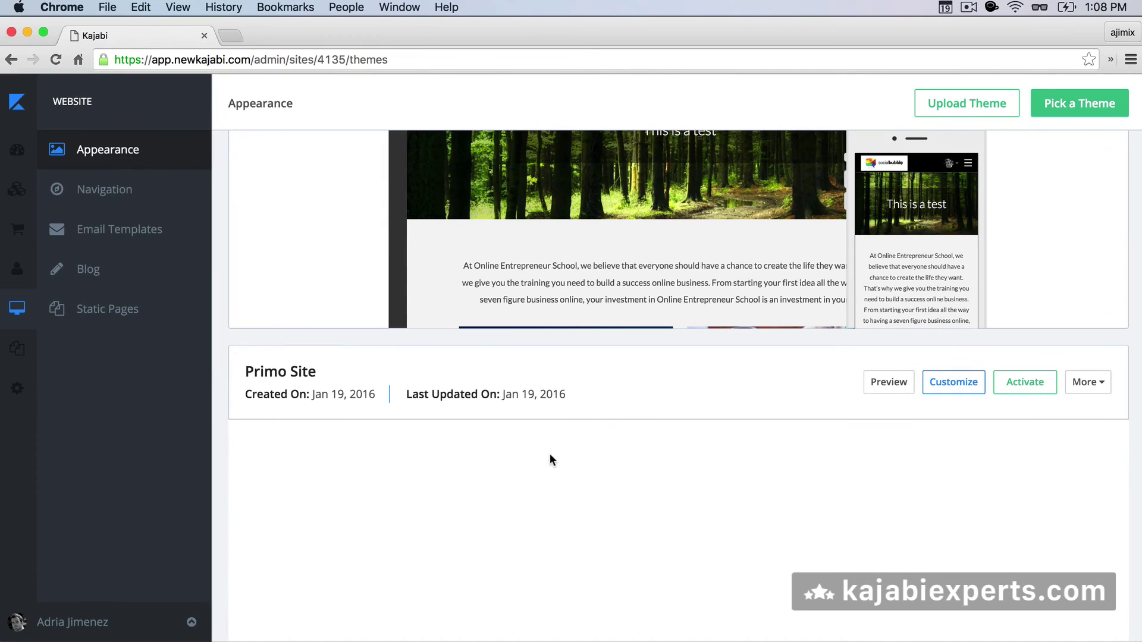
scroll(549, 453, down, 5)
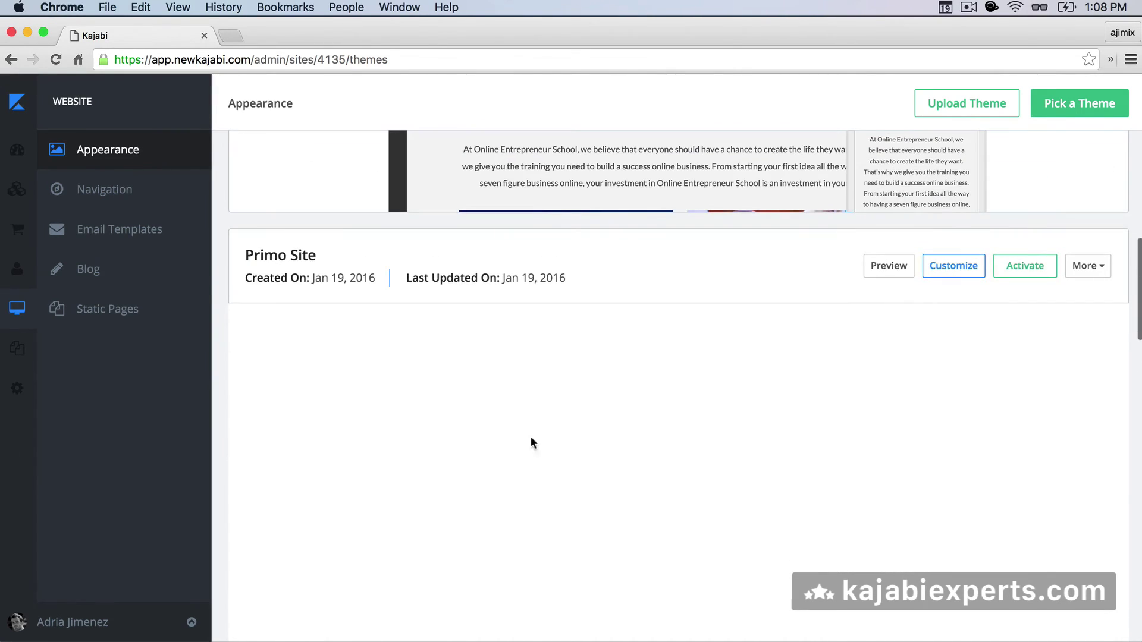
click(92, 151)
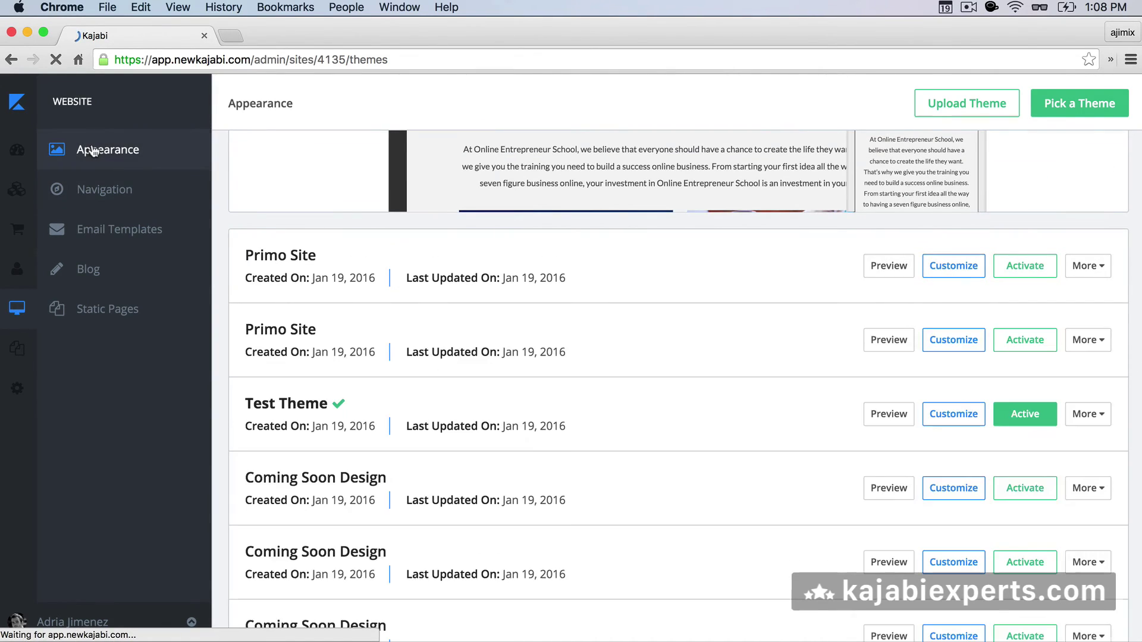
scroll(316, 367, down, 6)
scroll(316, 370, down, 5)
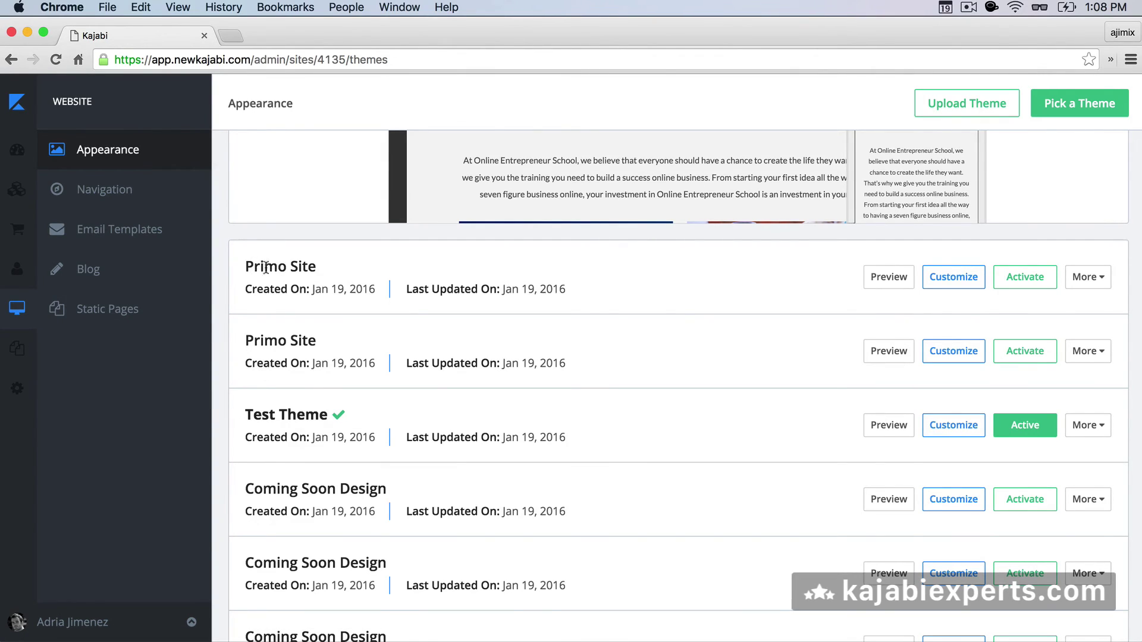
scroll(293, 269, up, 1)
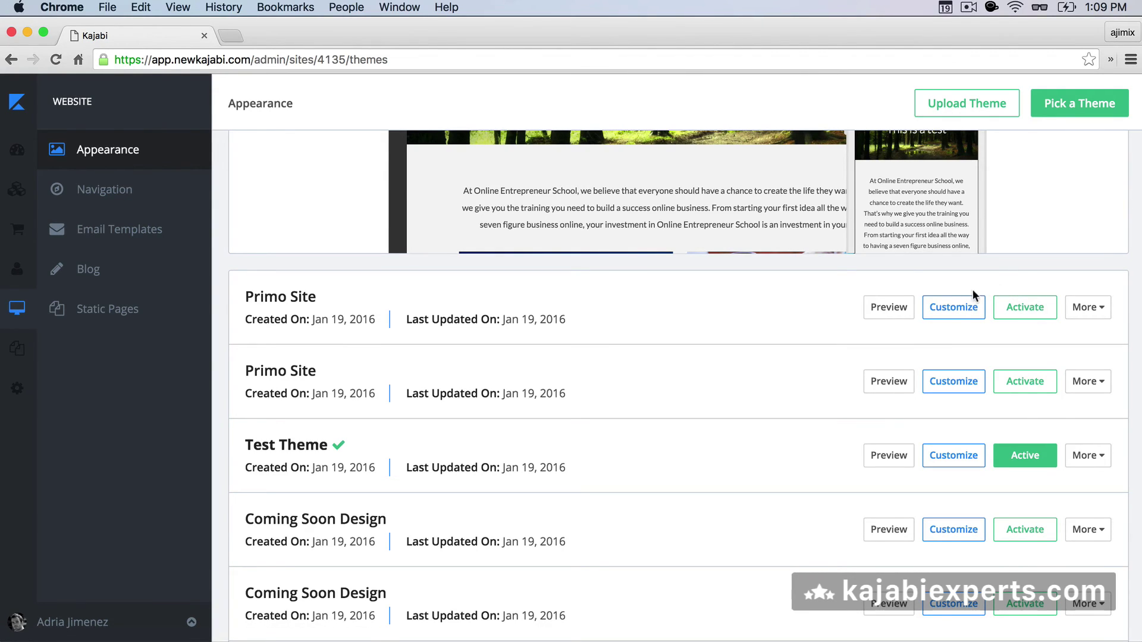
click(957, 308)
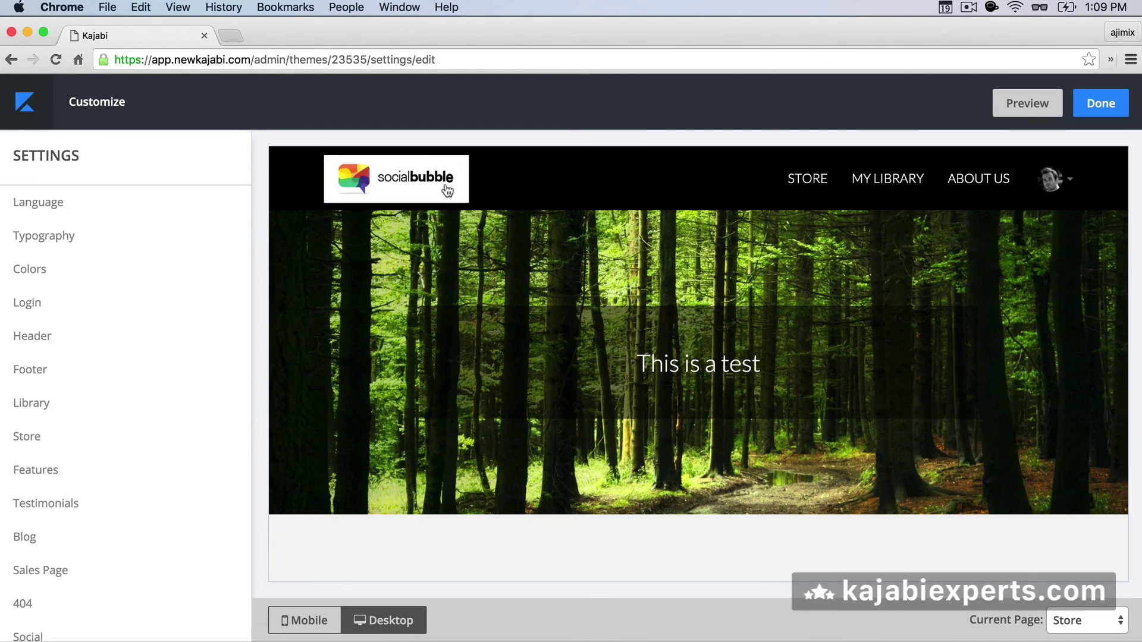
mouse_move(419, 178)
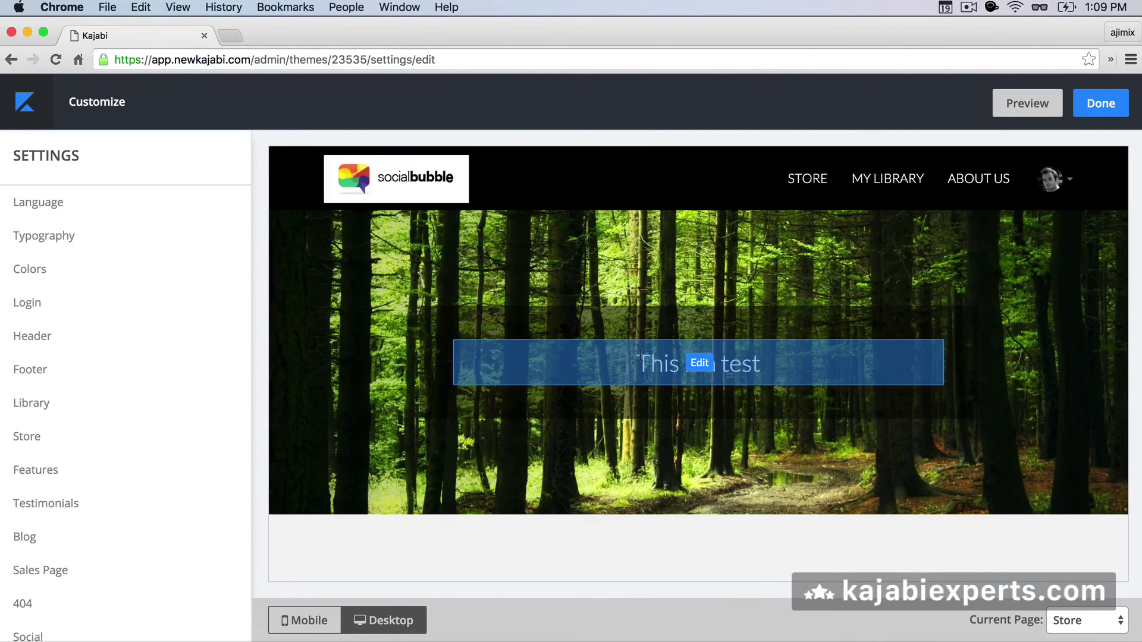
scroll(510, 290, down, 10)
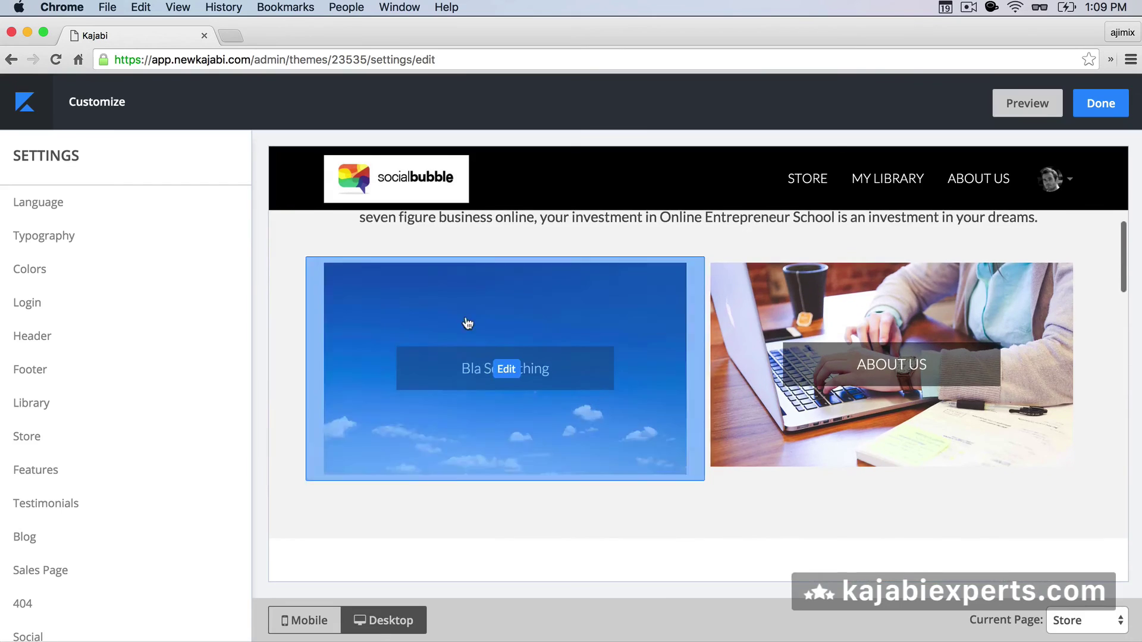
scroll(480, 419, down, 3)
scroll(476, 415, up, 15)
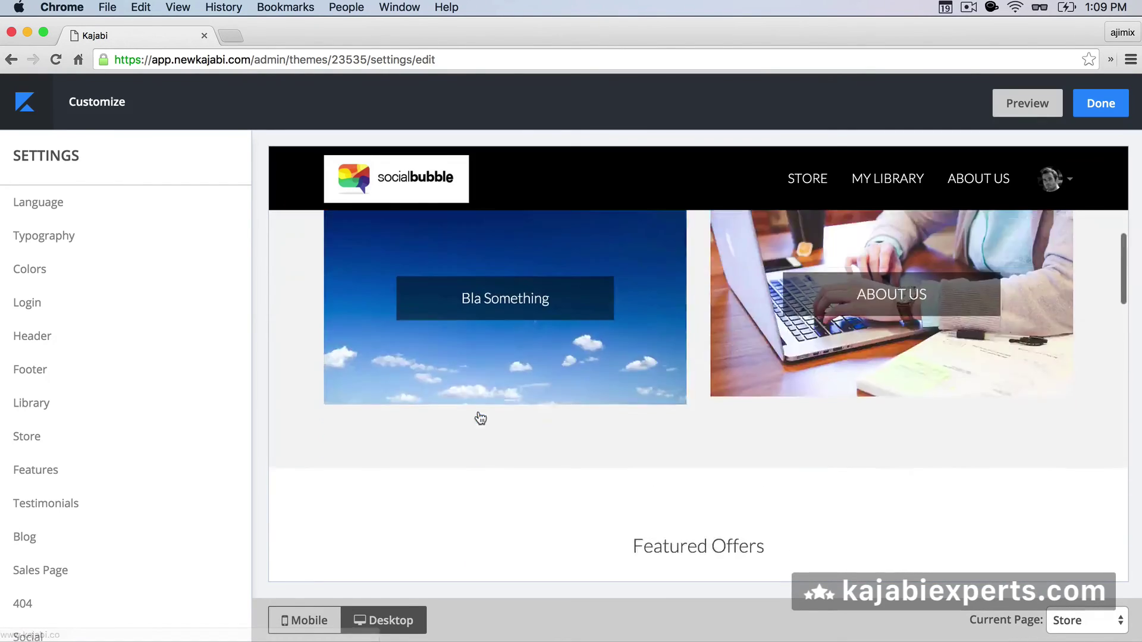
click(11, 60)
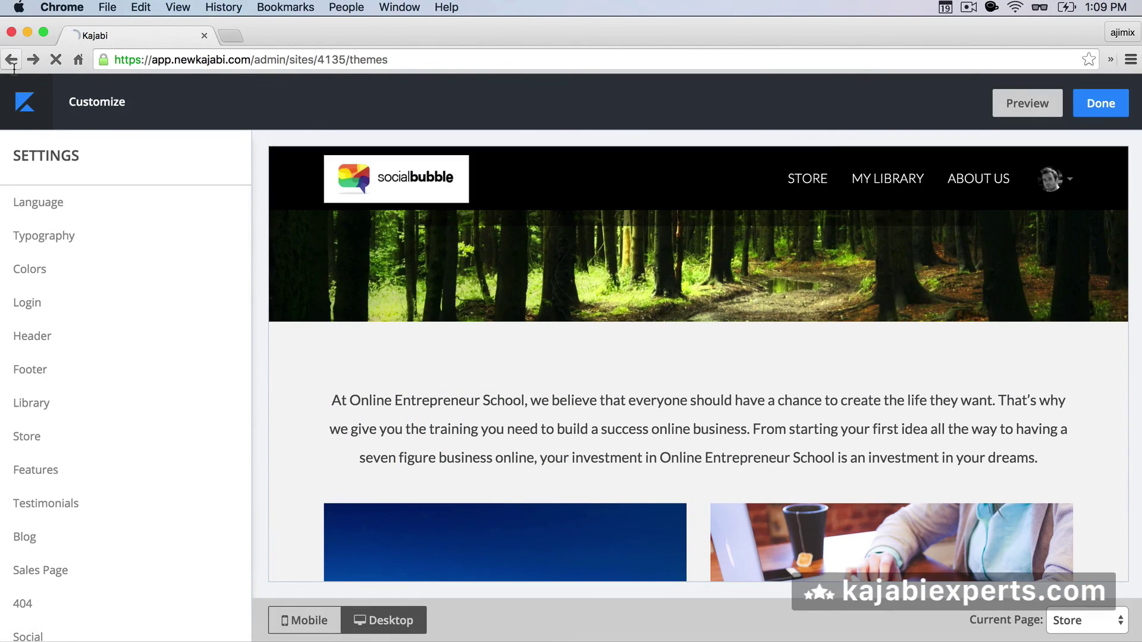
scroll(397, 370, down, 6)
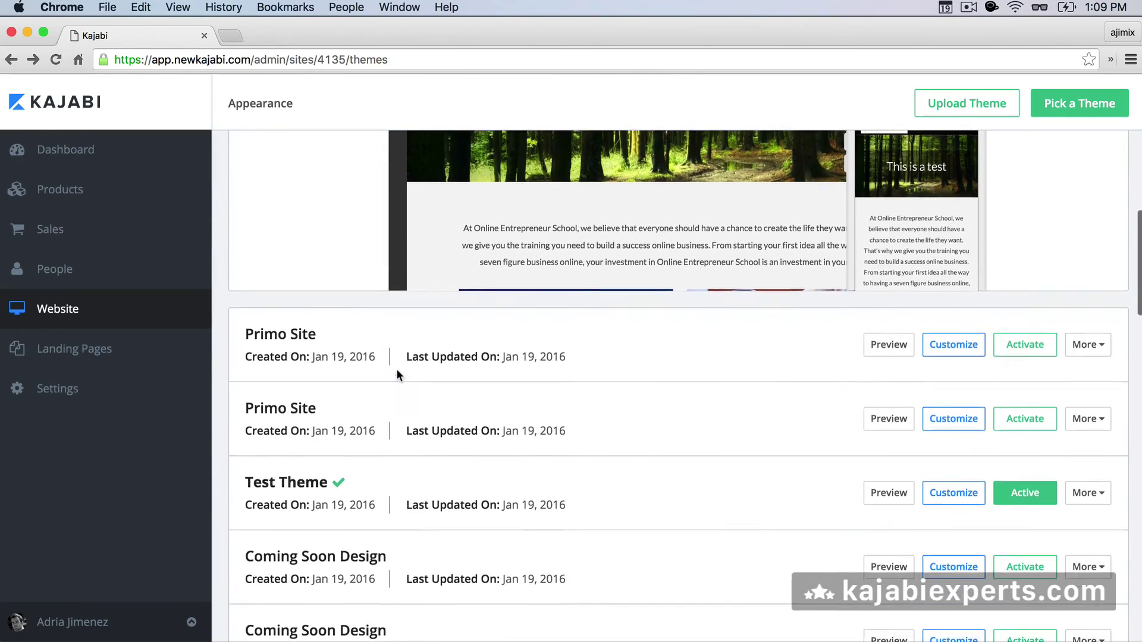
Rename the imported Primo Site theme to 'Test Theme'.
click(1089, 342)
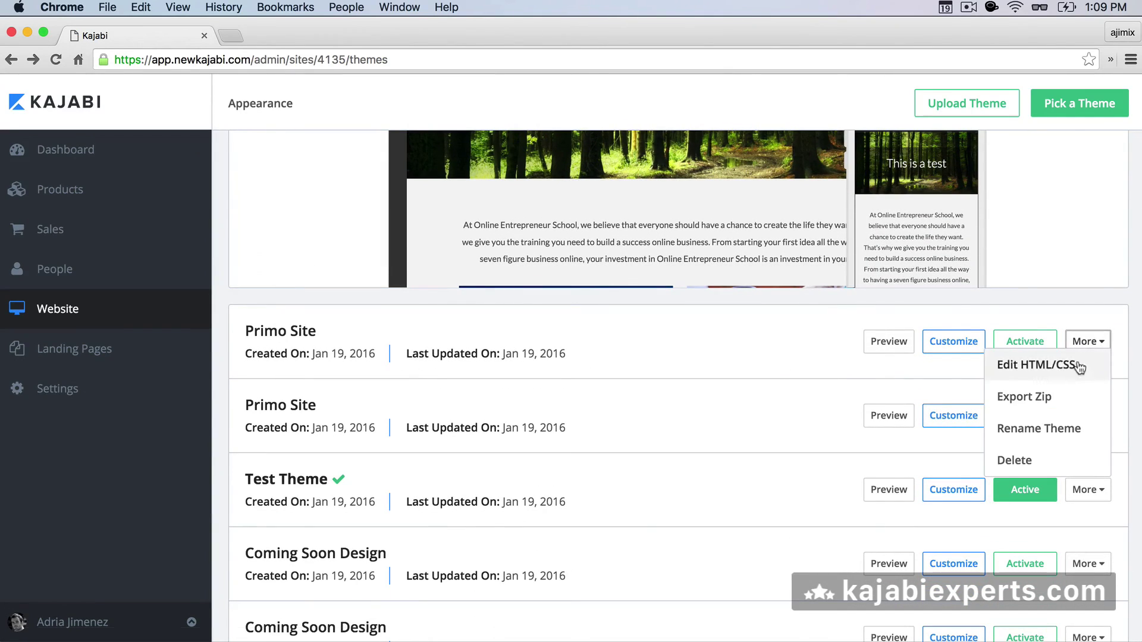
click(1018, 436)
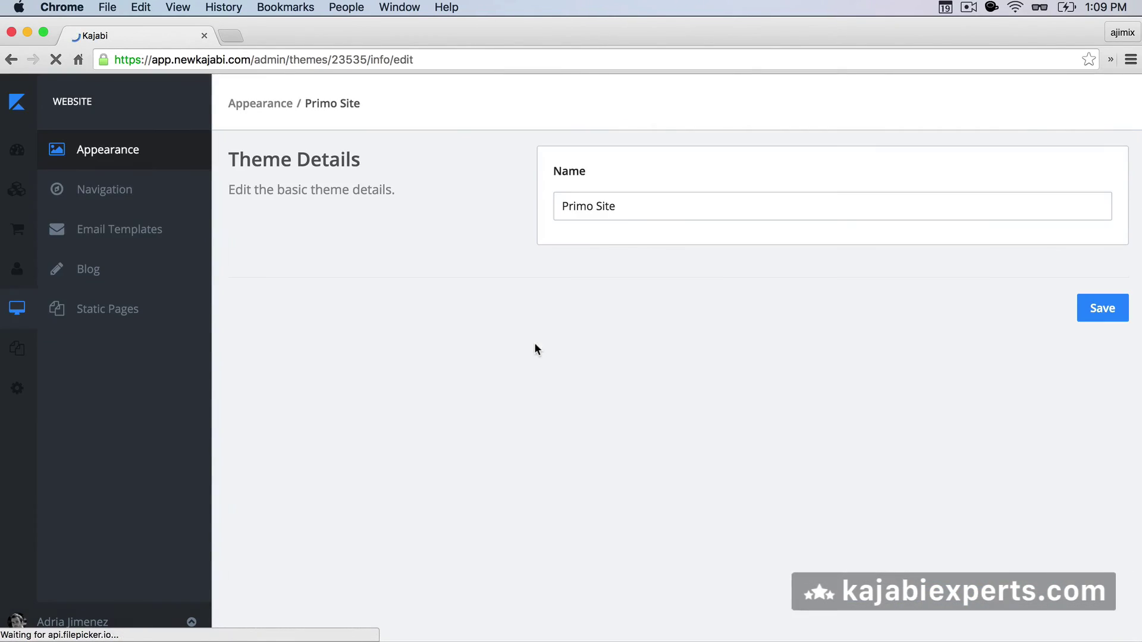
triple_click(595, 197)
text(T)
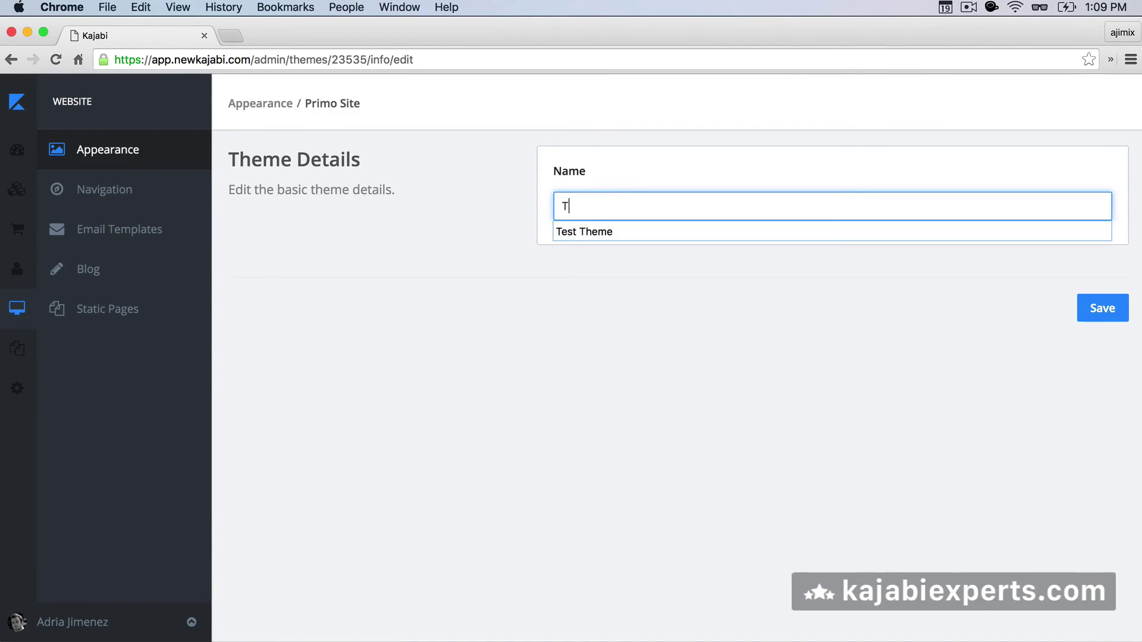
text(est Theme)
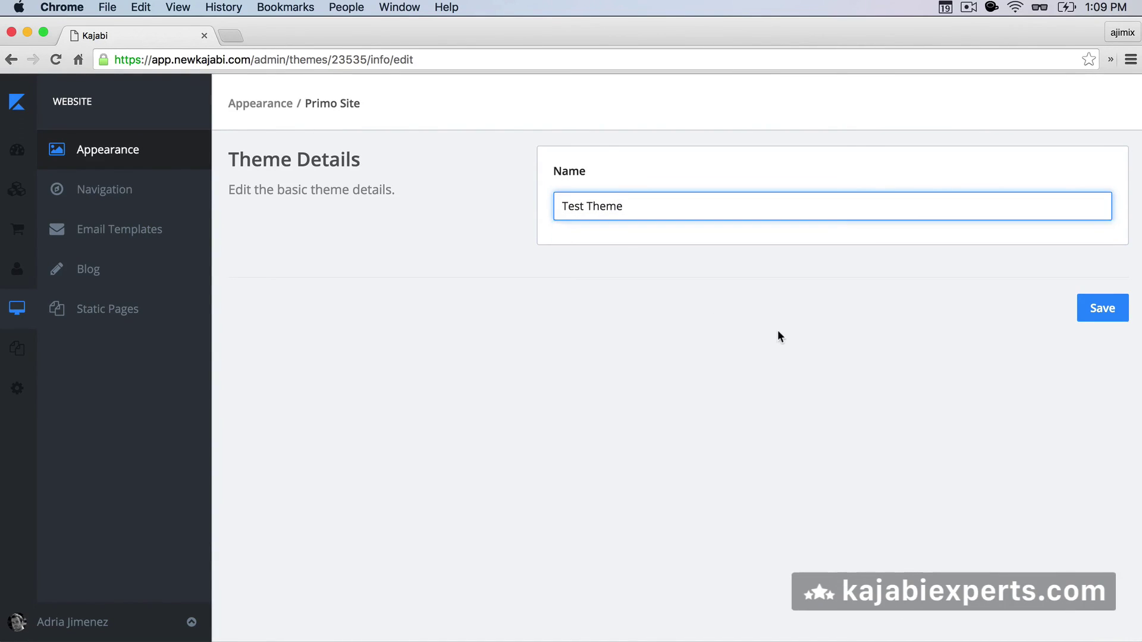
click(1099, 320)
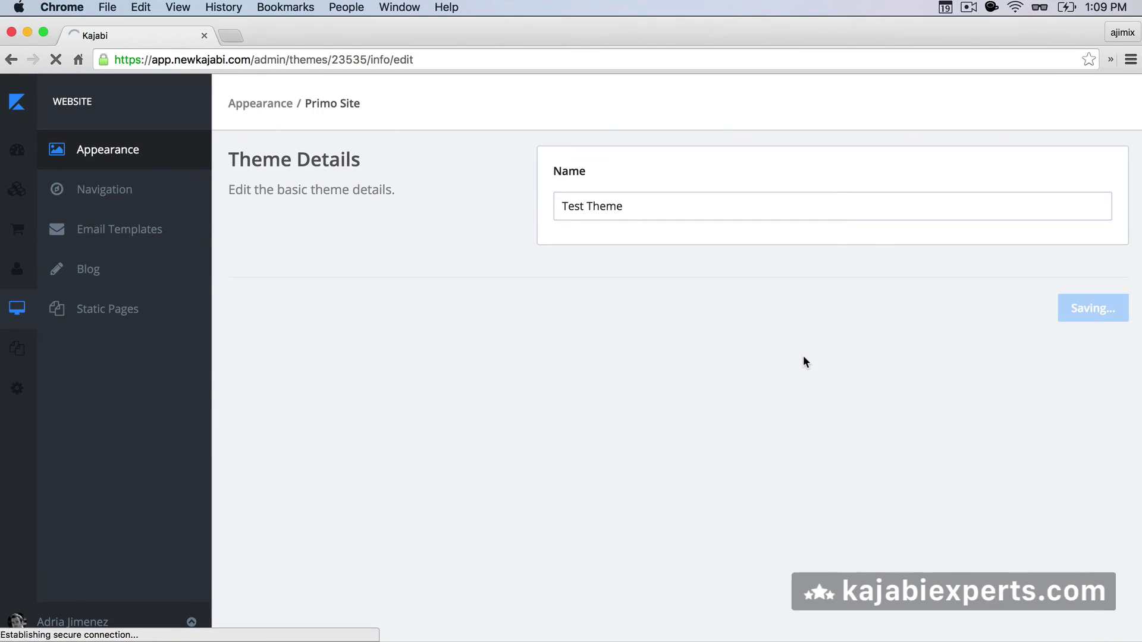
Activate the renamed Test Theme as the site's current theme.
scroll(802, 355, down, 5)
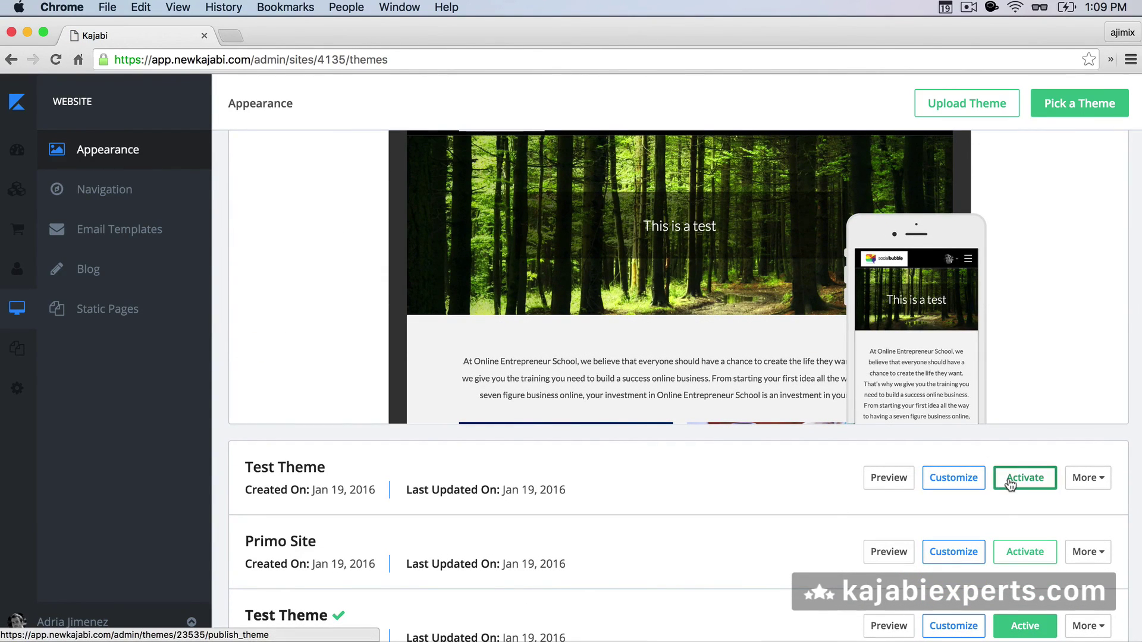
click(1009, 482)
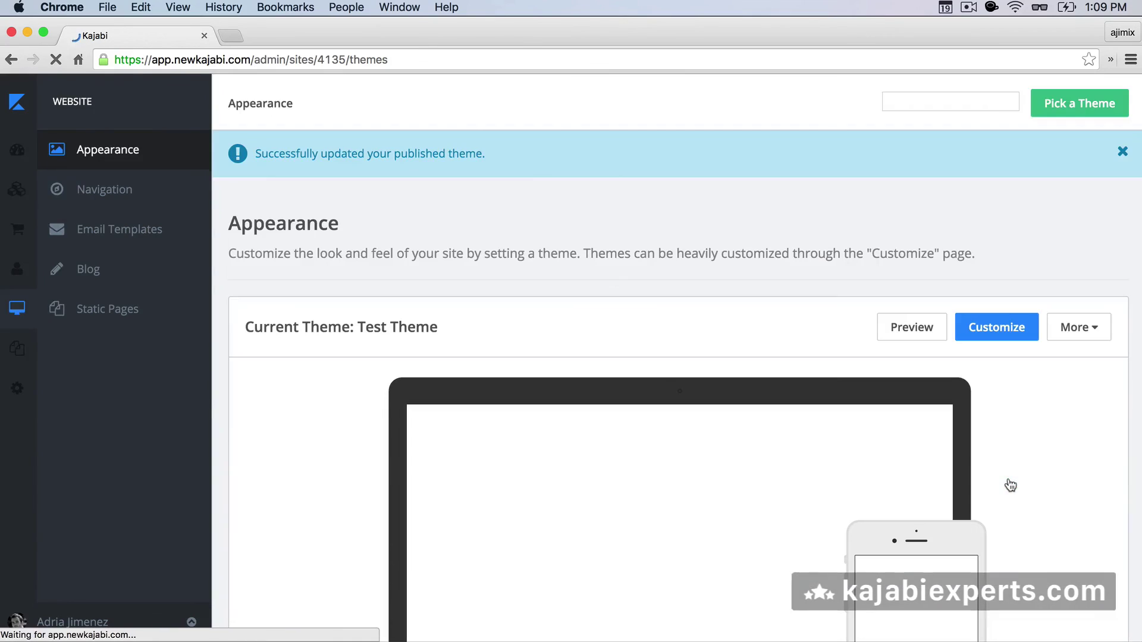
scroll(668, 397, down, 5)
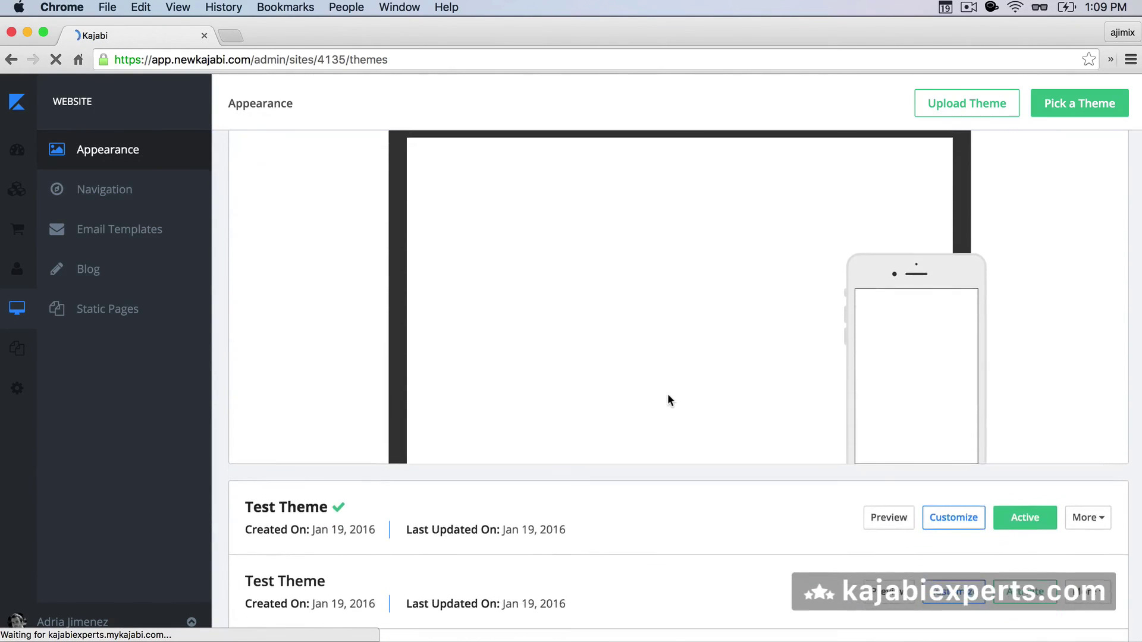
scroll(397, 346, up, 2)
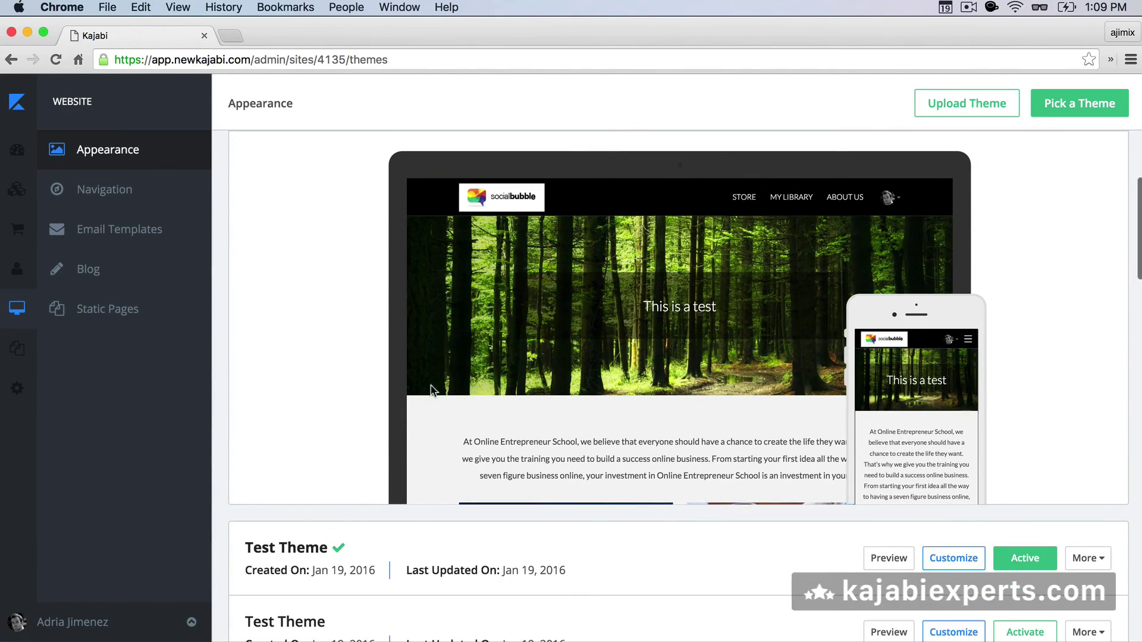